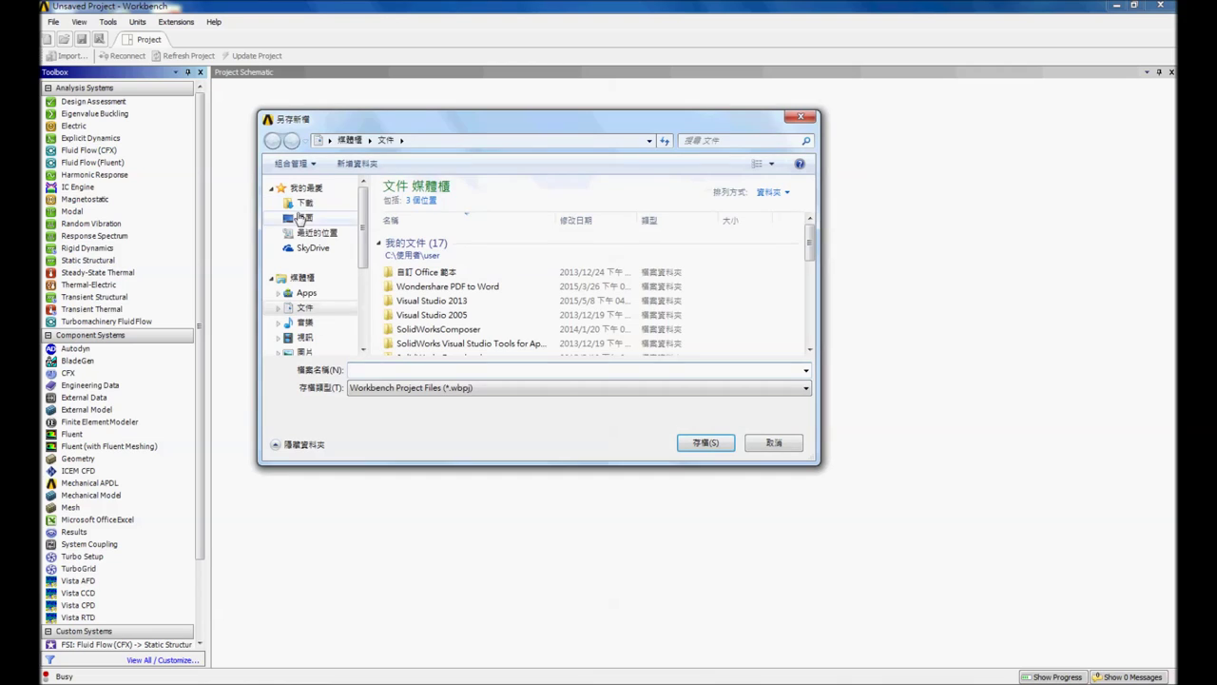
Save the project as String in the ansys folder on the desktop
double_click(582, 276)
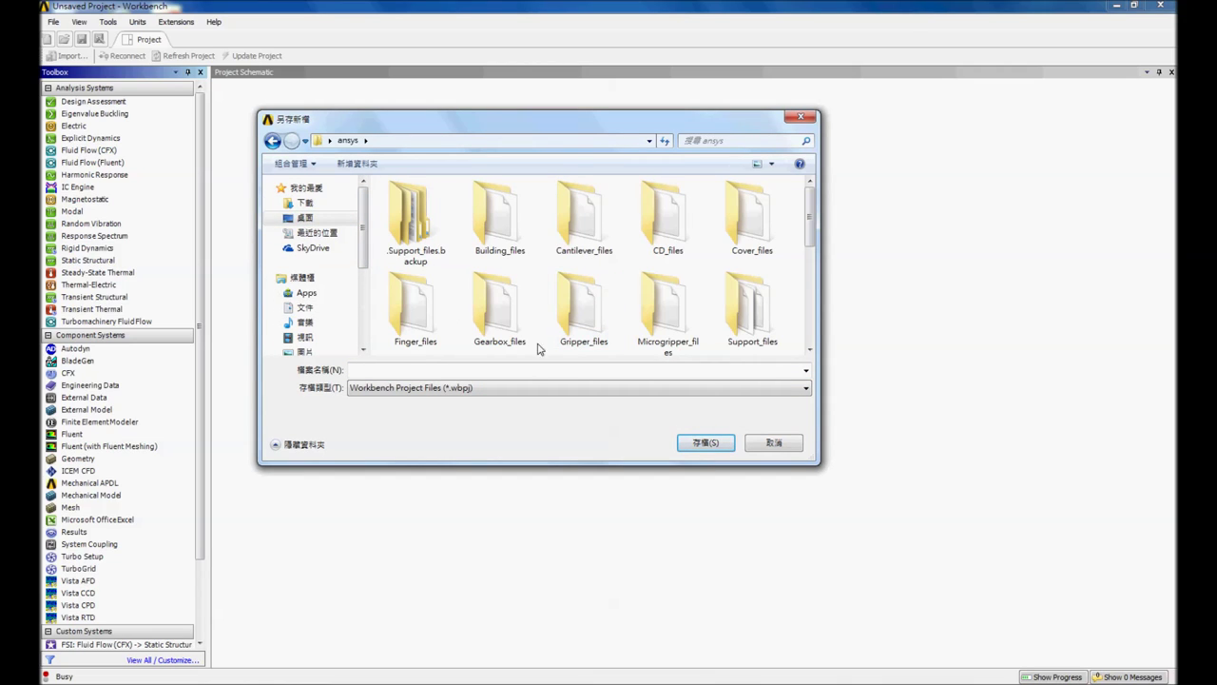
left_click(527, 371)
type("S")
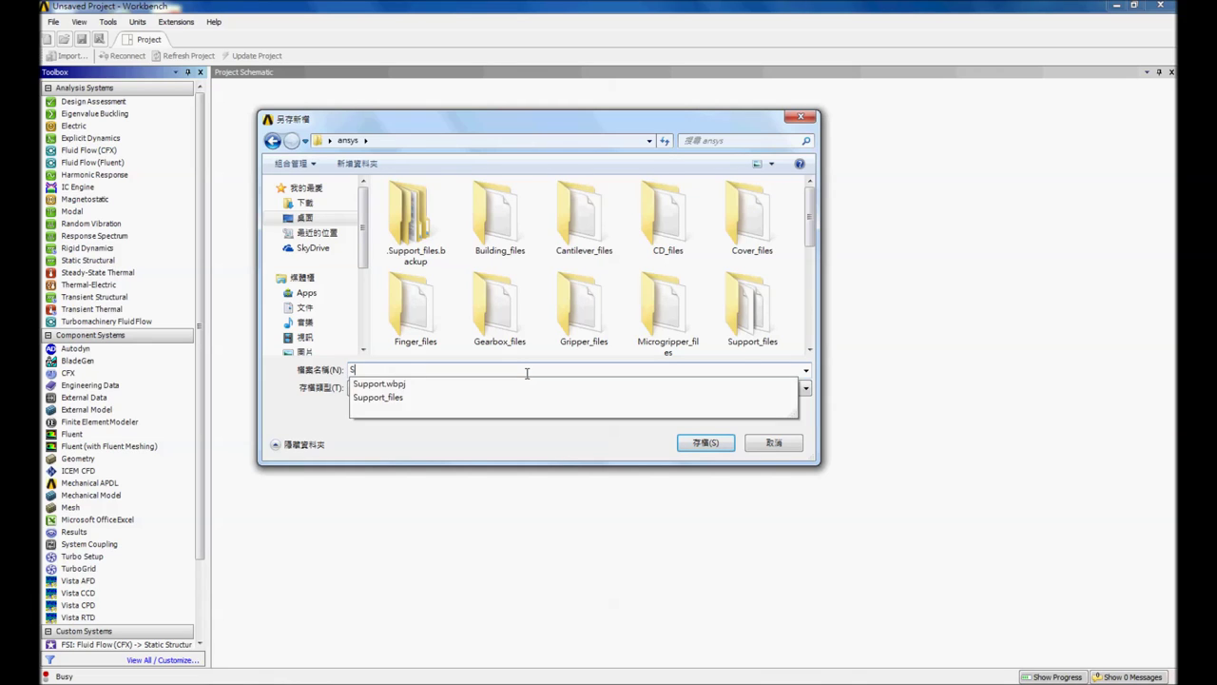
type("tring")
left_click(689, 440)
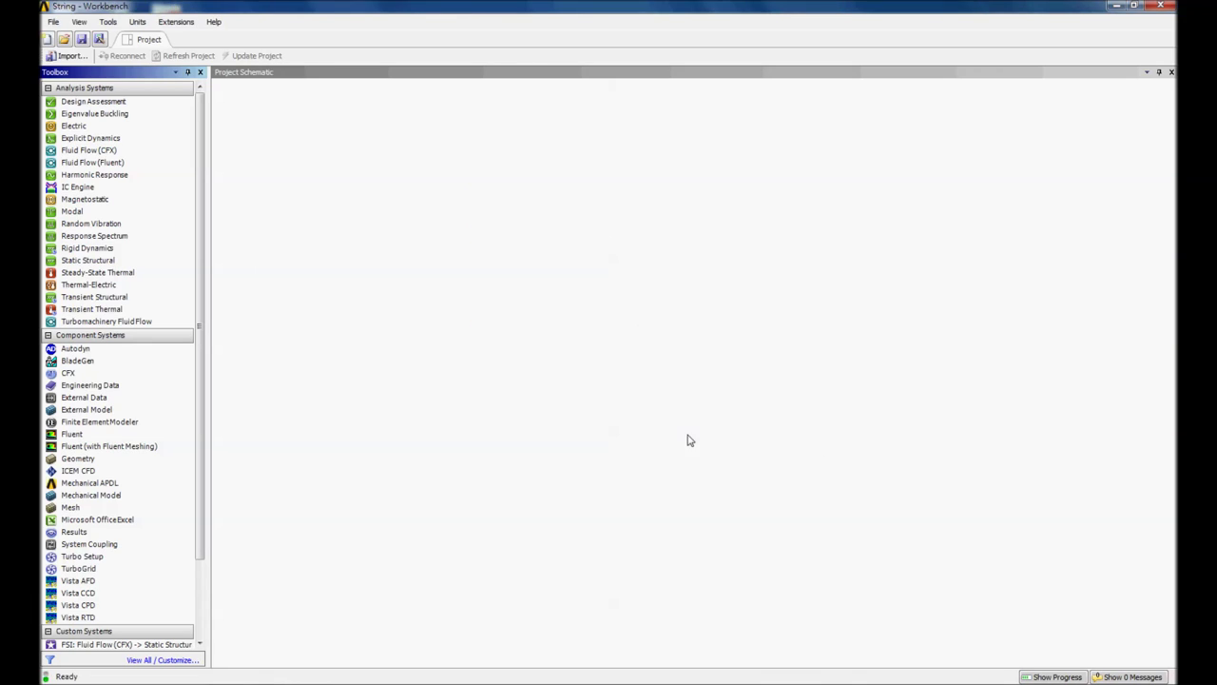
Add a Static Structural system with a Modal system linked to its Solution, and review the Structural Steel engineering data
double_click(99, 260)
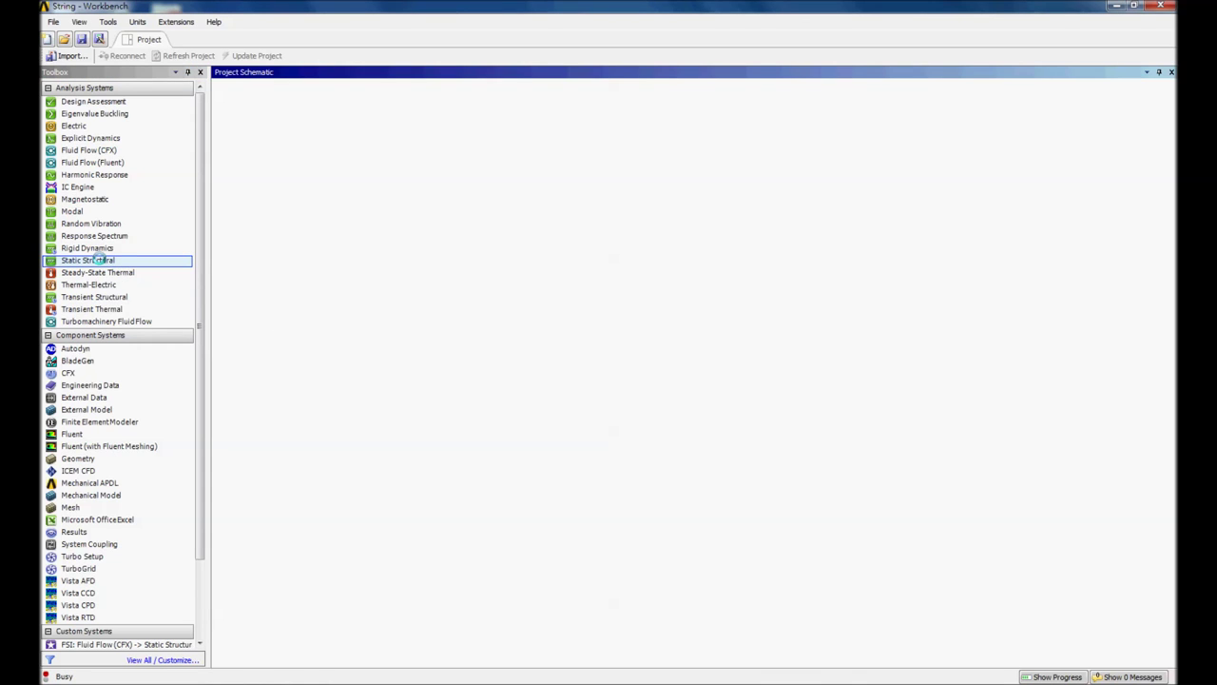
left_click_drag(71, 211, 272, 201)
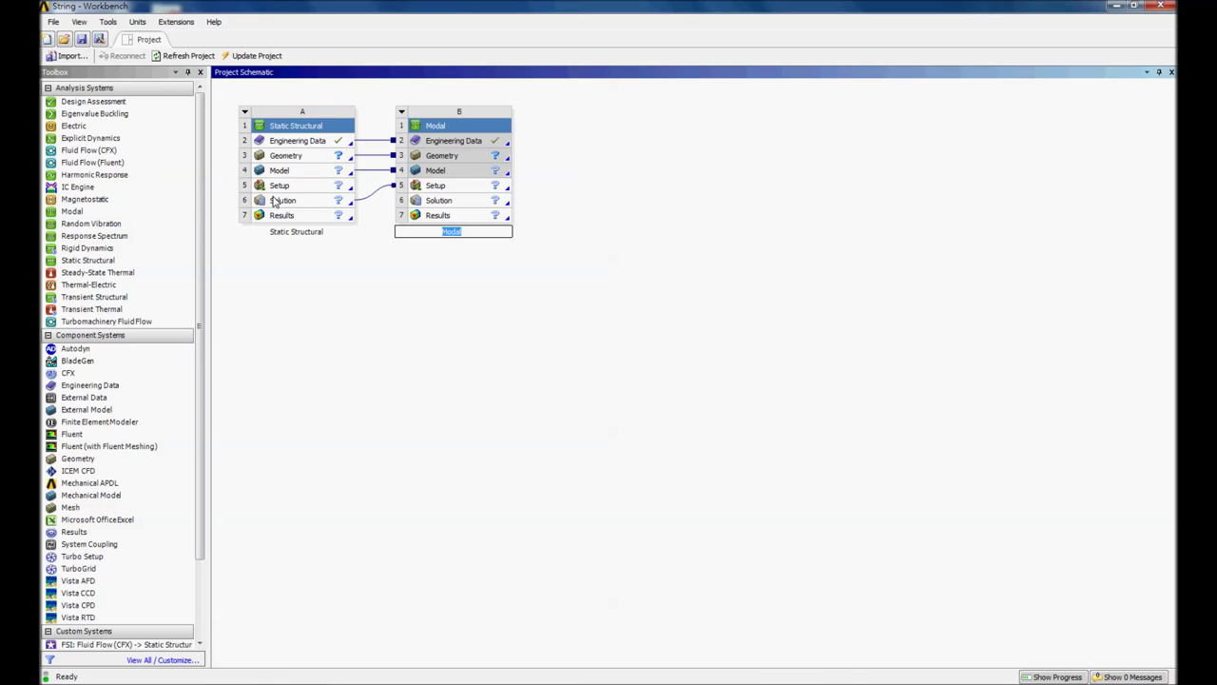
double_click(278, 140)
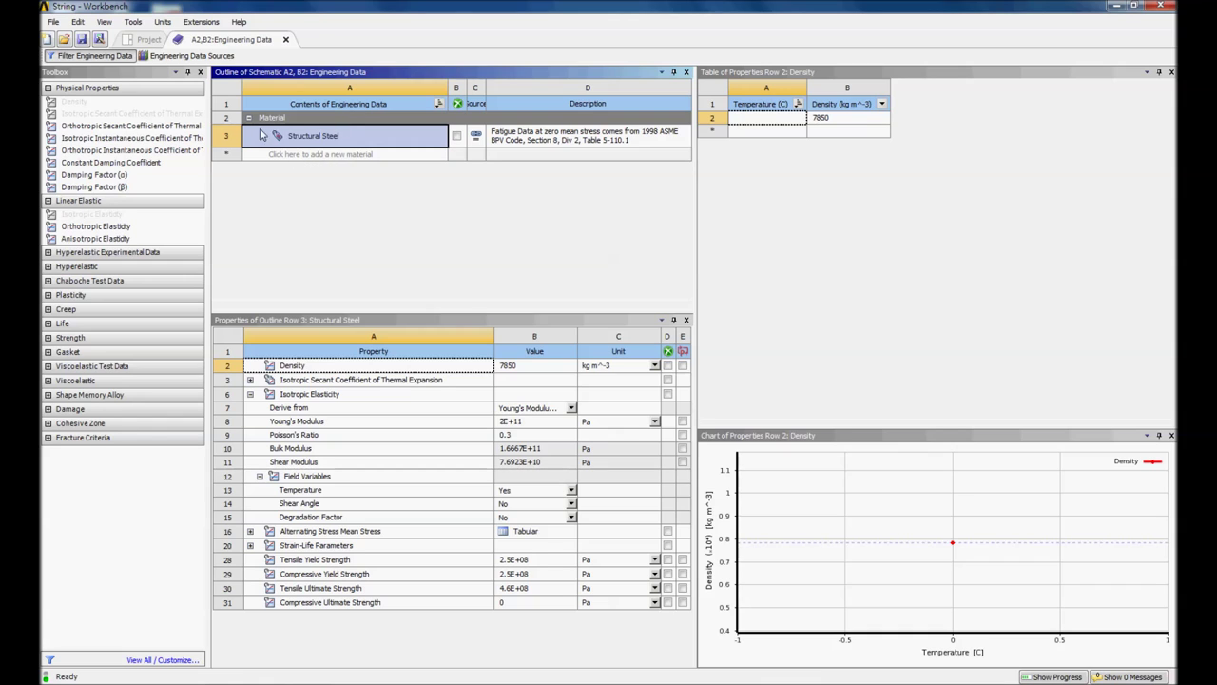
left_click(146, 42)
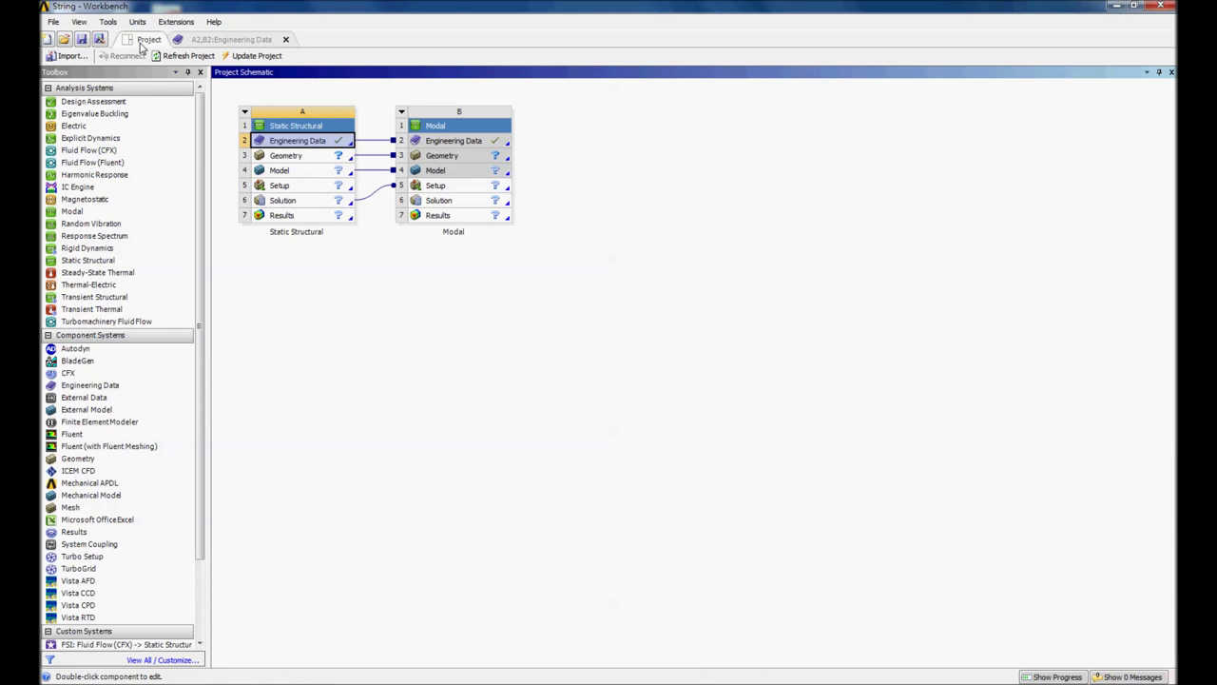
Open the Static Structural geometry in DesignModeler and set the length unit to millimeter
double_click(277, 156)
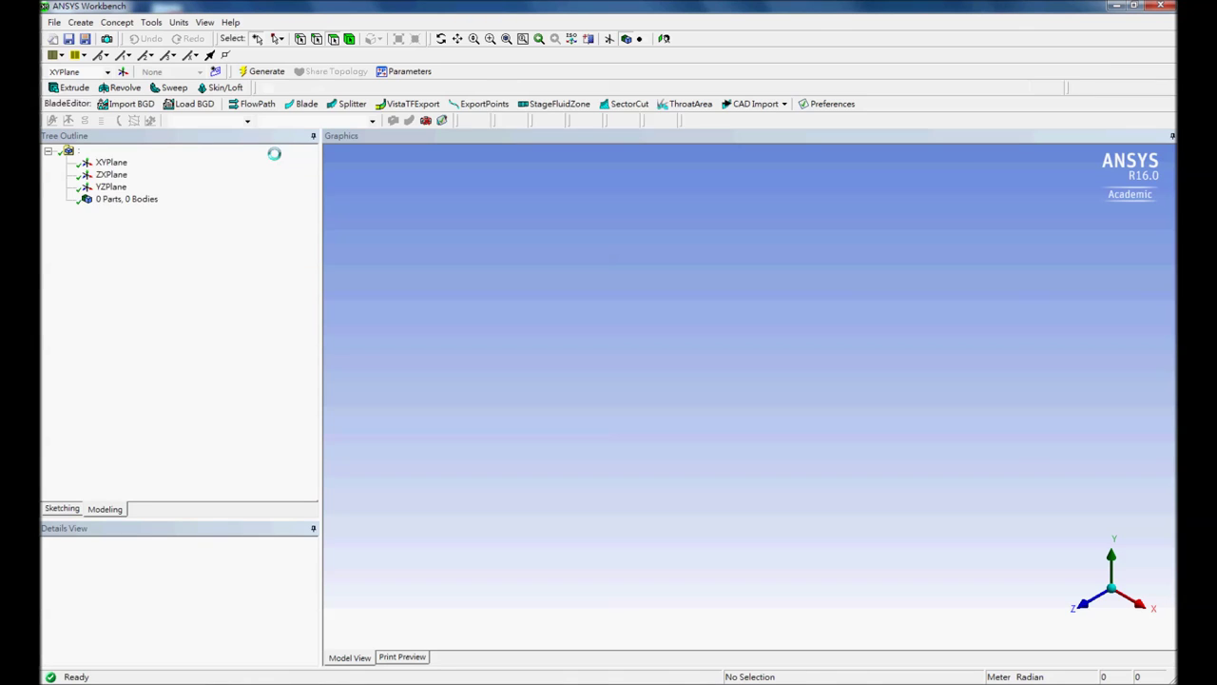
left_click(177, 24)
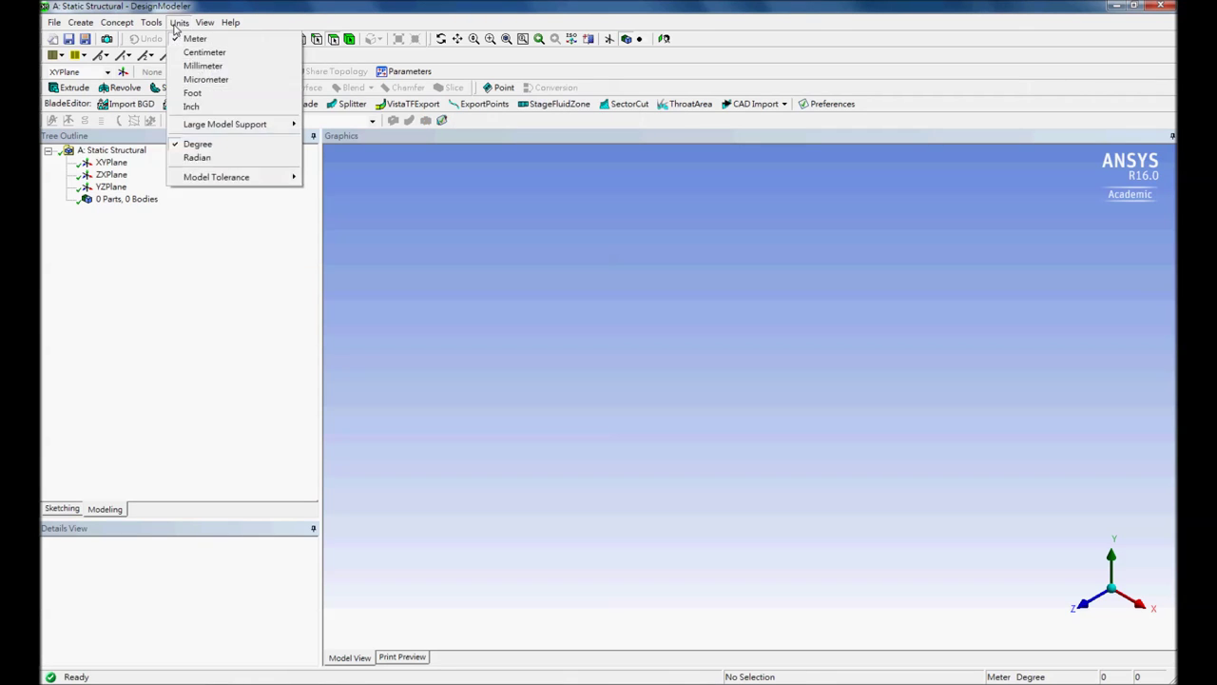
left_click(203, 66)
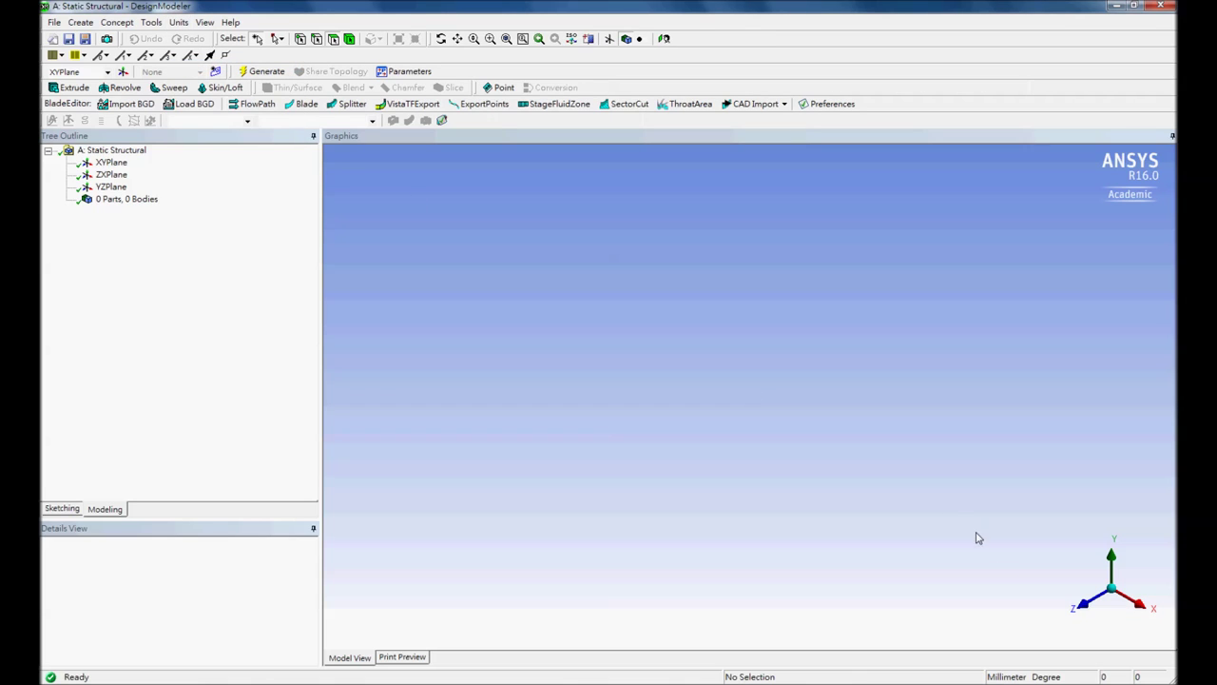
Sketch a horizontal line about 21.9 mm long on the XY plane, starting at the origin and running along the positive X axis
left_click(1084, 605)
left_click(61, 509)
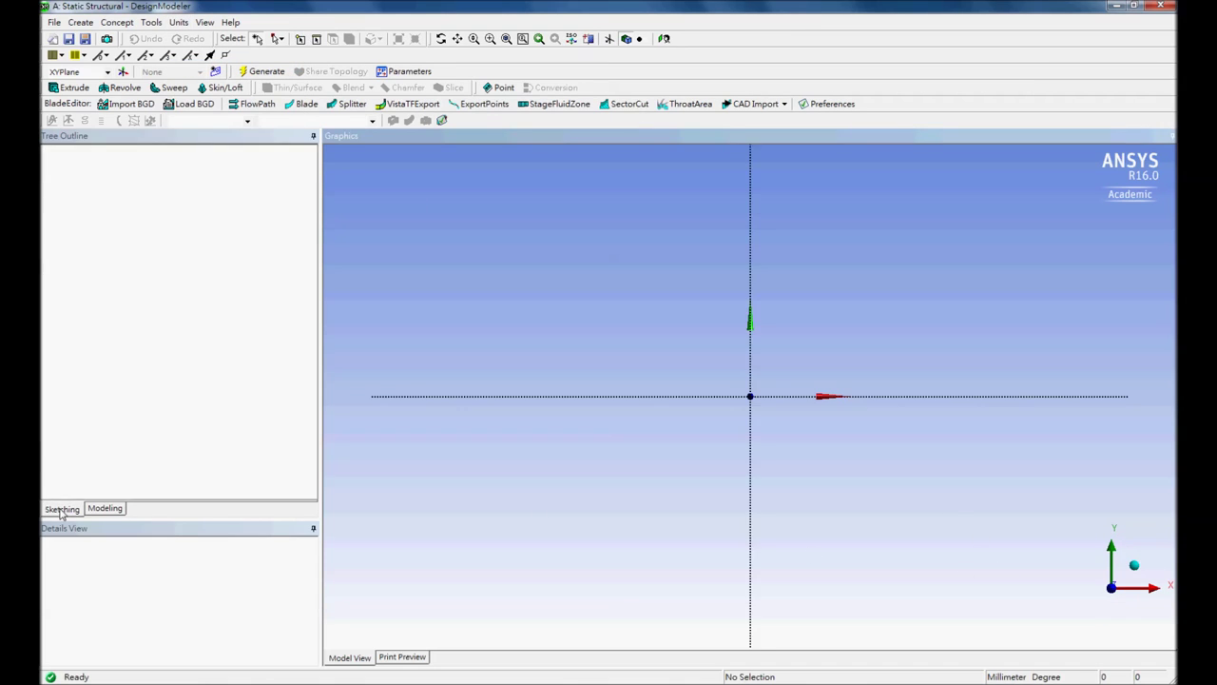
left_click(120, 170)
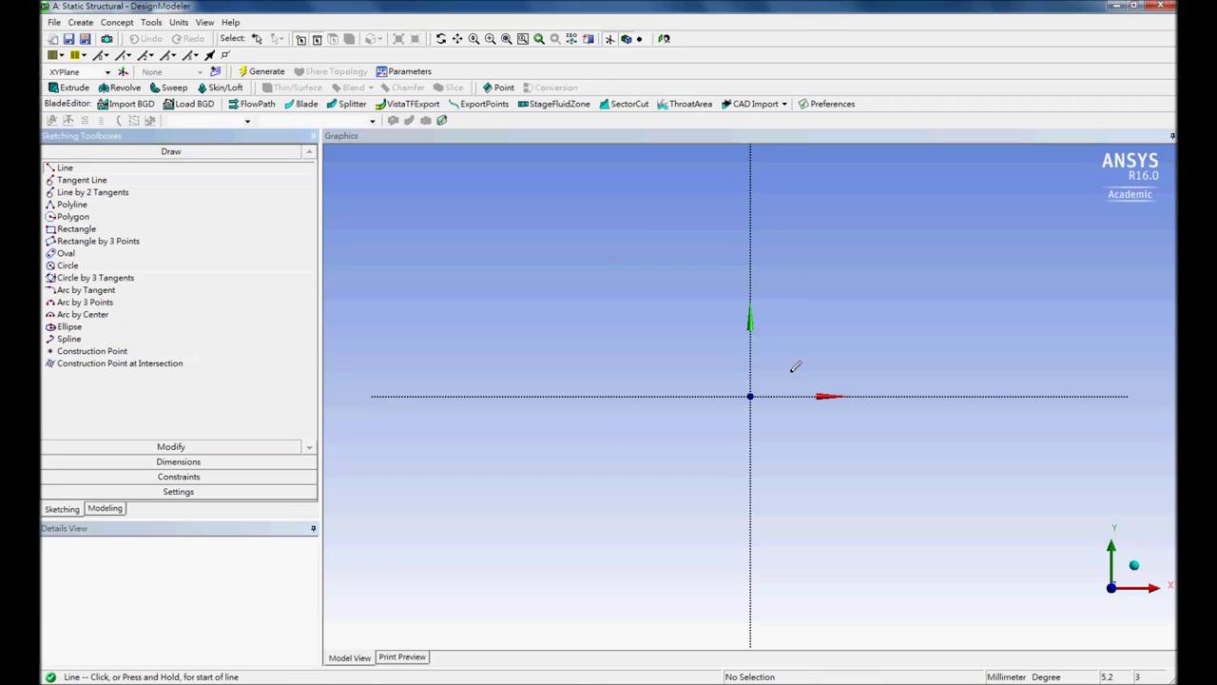
left_click(751, 394)
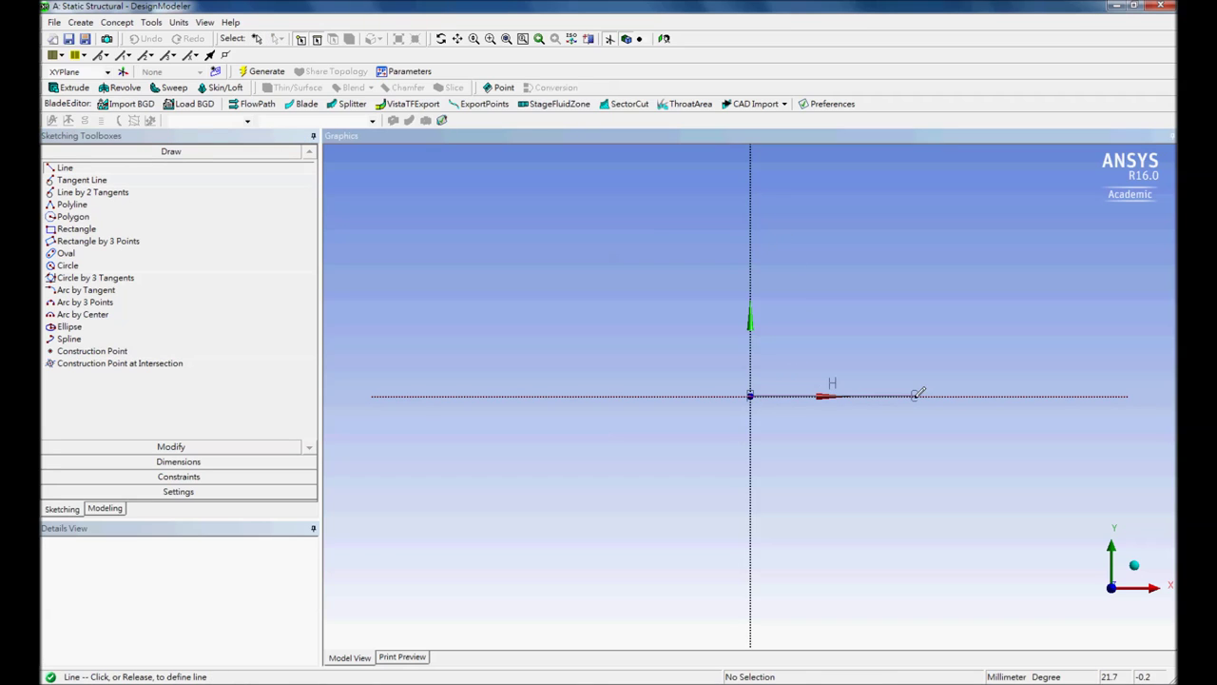
left_click(917, 393)
key("Escape")
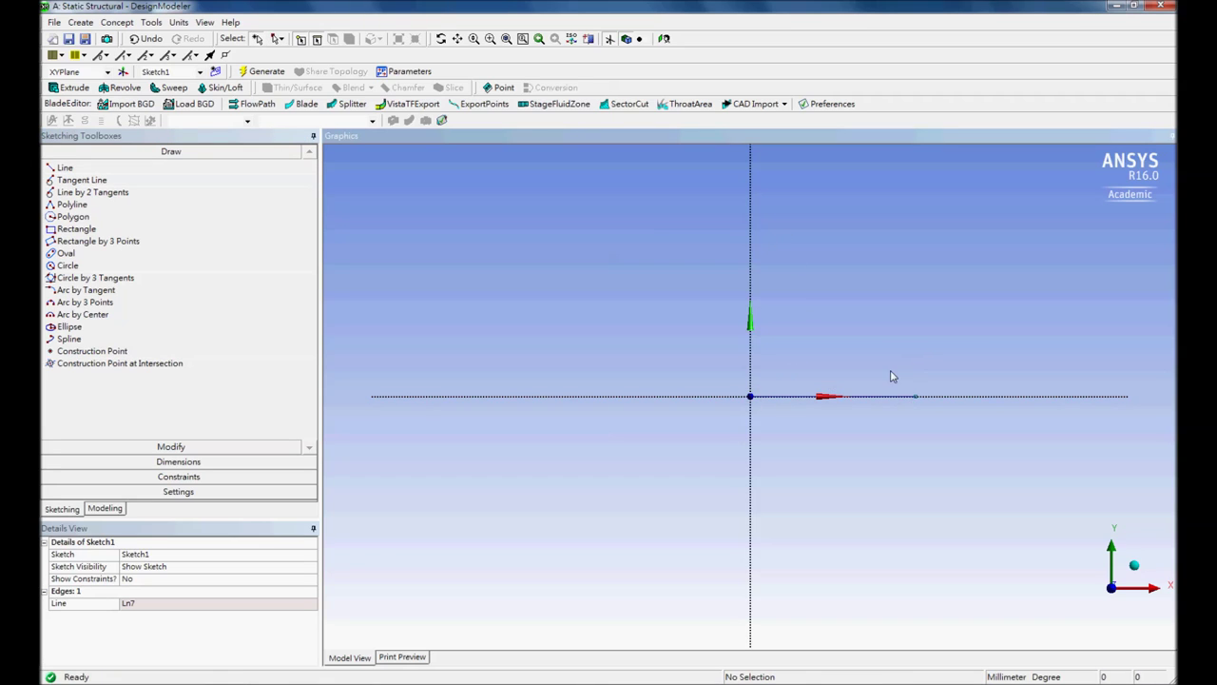
Dimension the horizontal line's length and set it to 1000 mm
left_click(276, 466)
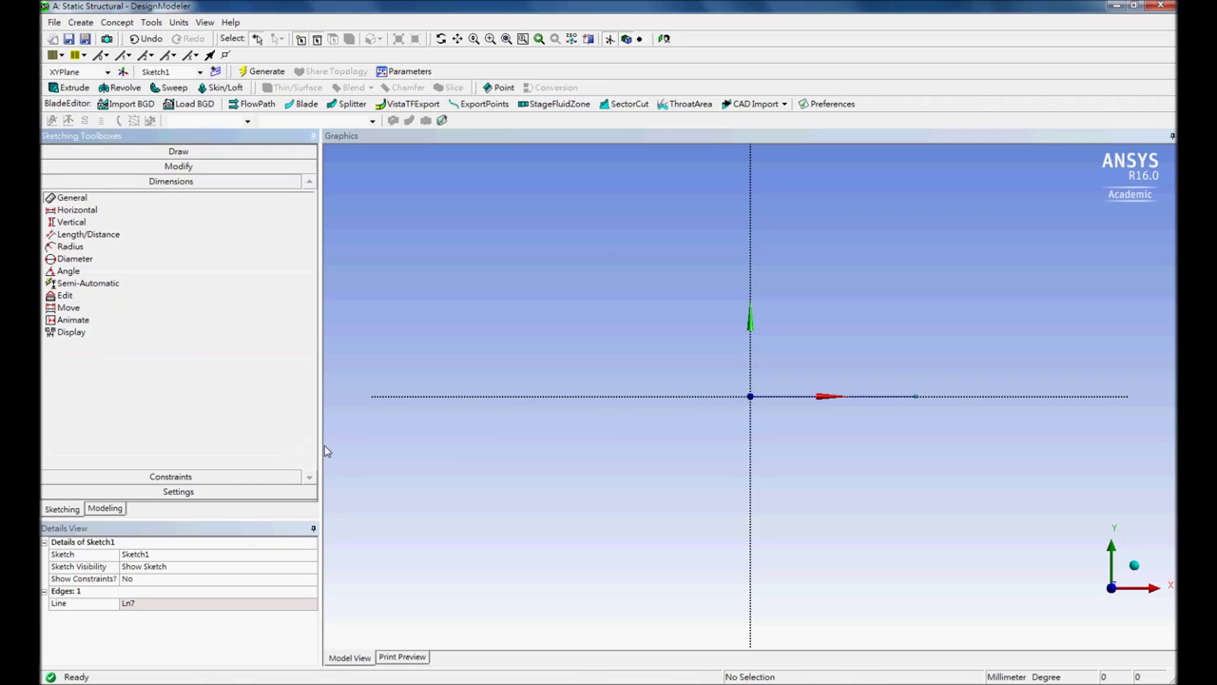
left_click(851, 398)
left_click(841, 369)
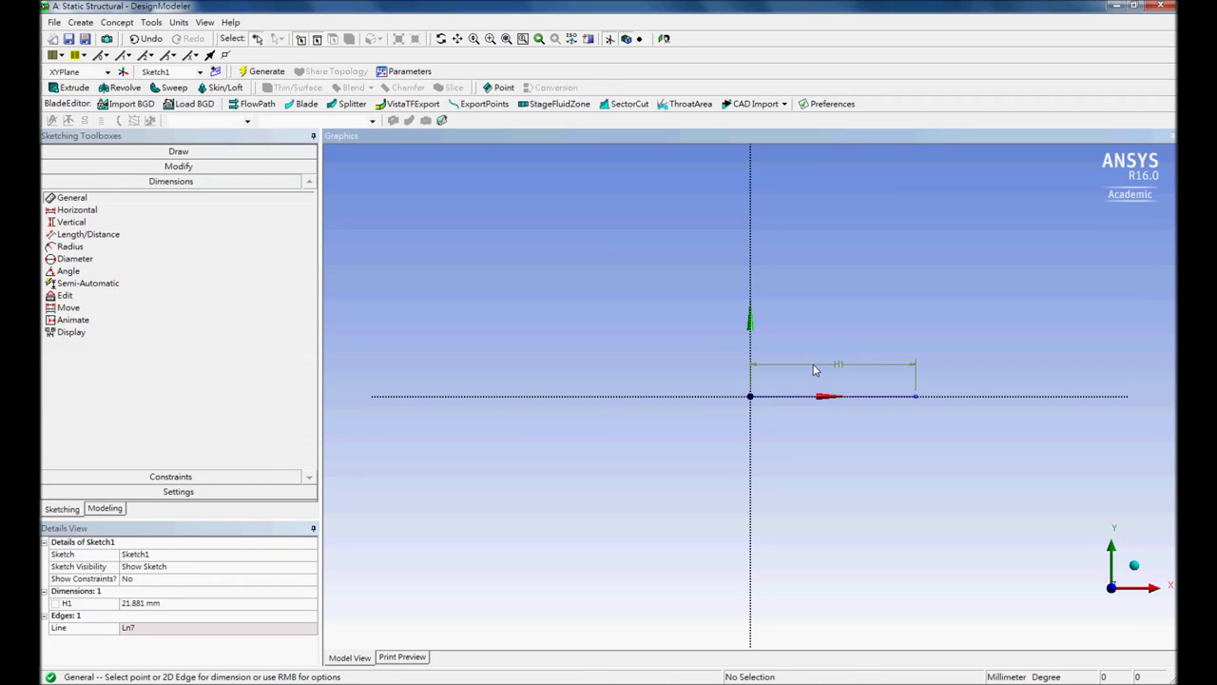
left_click(179, 602)
type("1000")
key("Return")
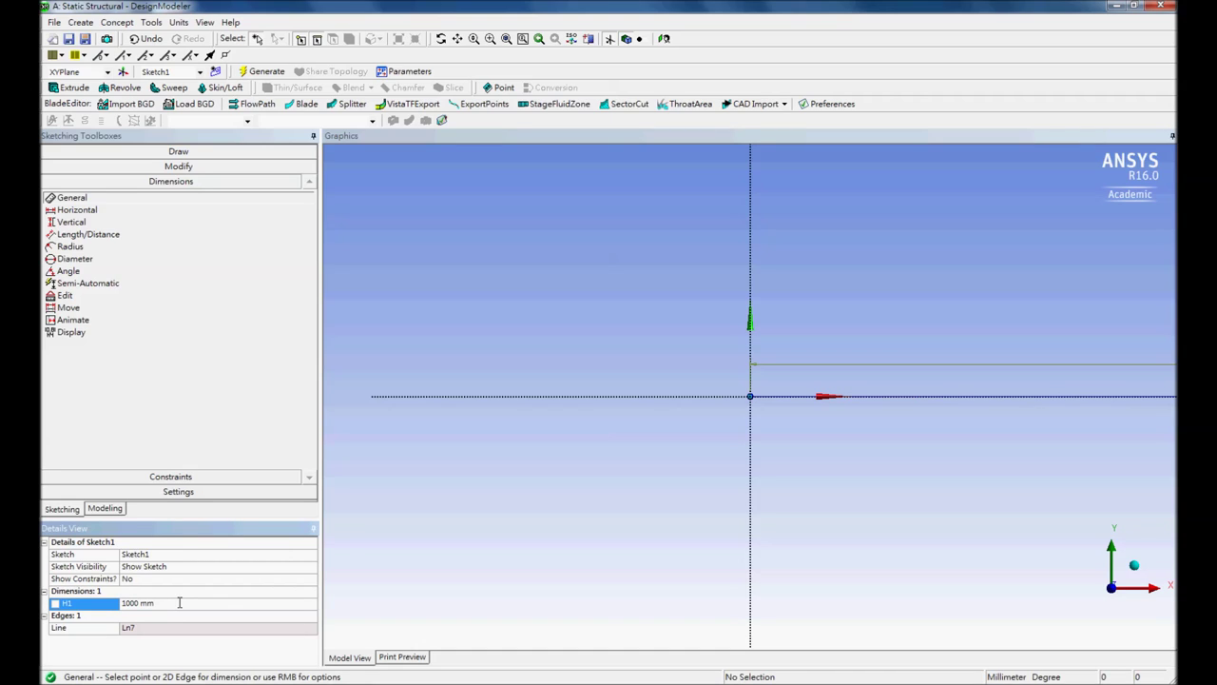
Generate a line body with Lines From Sketches, using Sketch1 as the base object
left_click(664, 39)
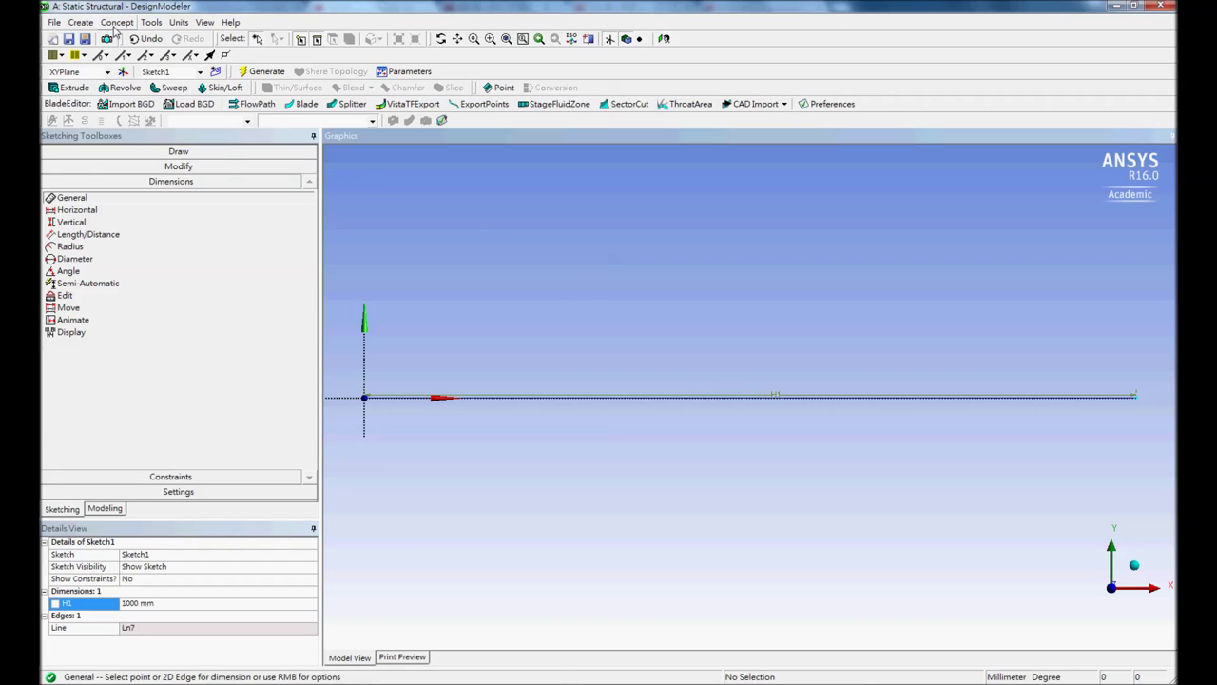
left_click(115, 24)
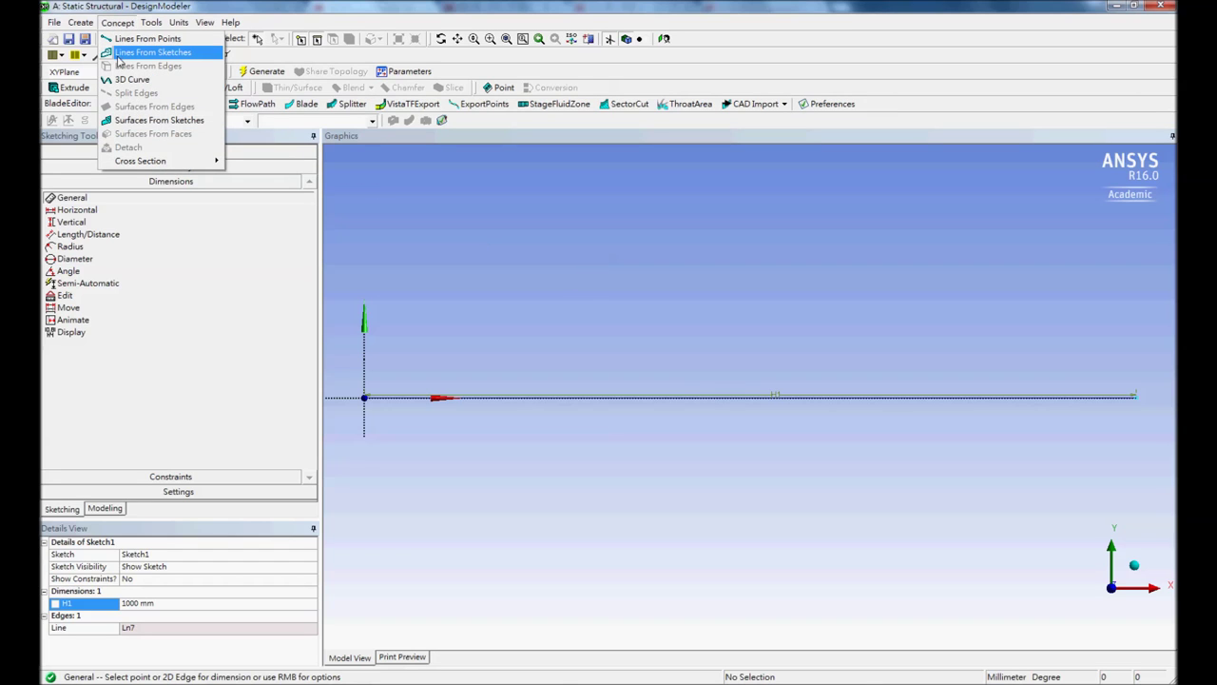
left_click(118, 52)
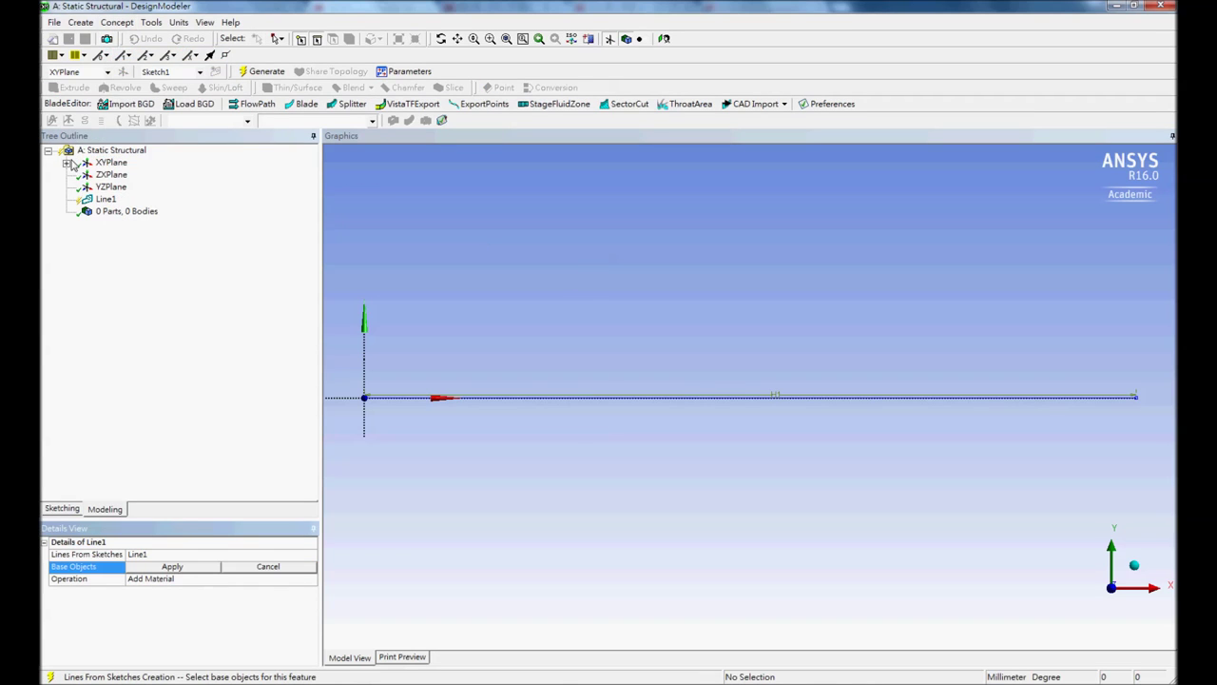
left_click(126, 176)
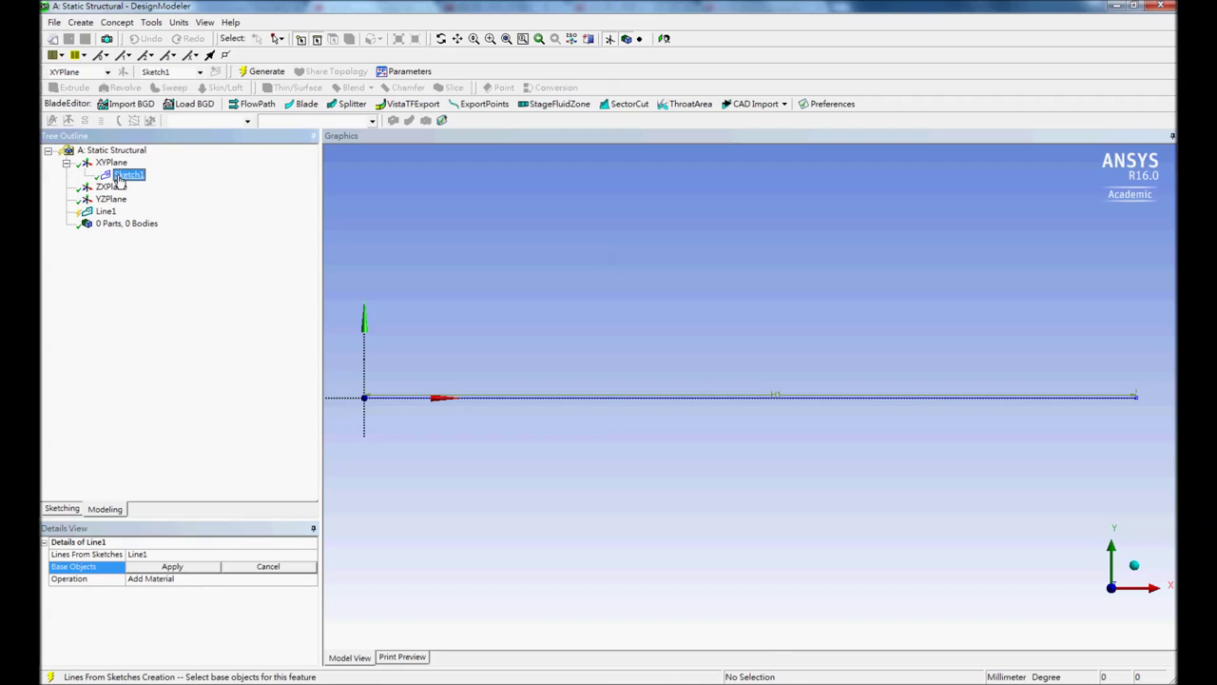
left_click(173, 569)
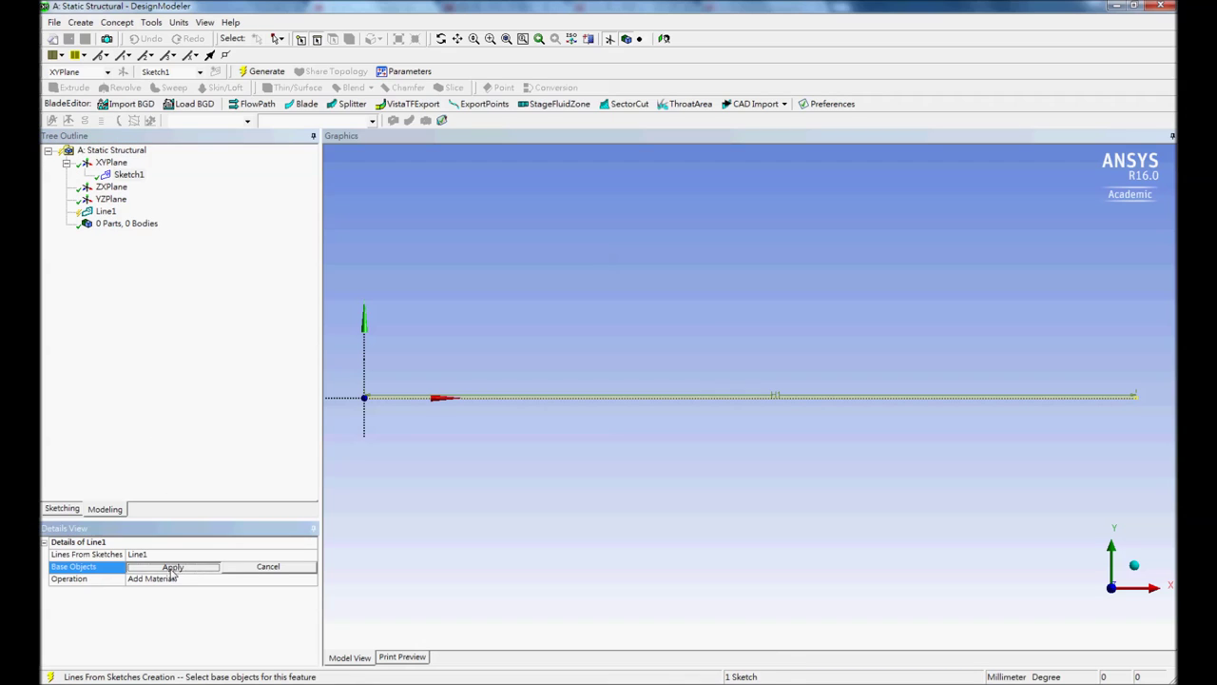
left_click(266, 73)
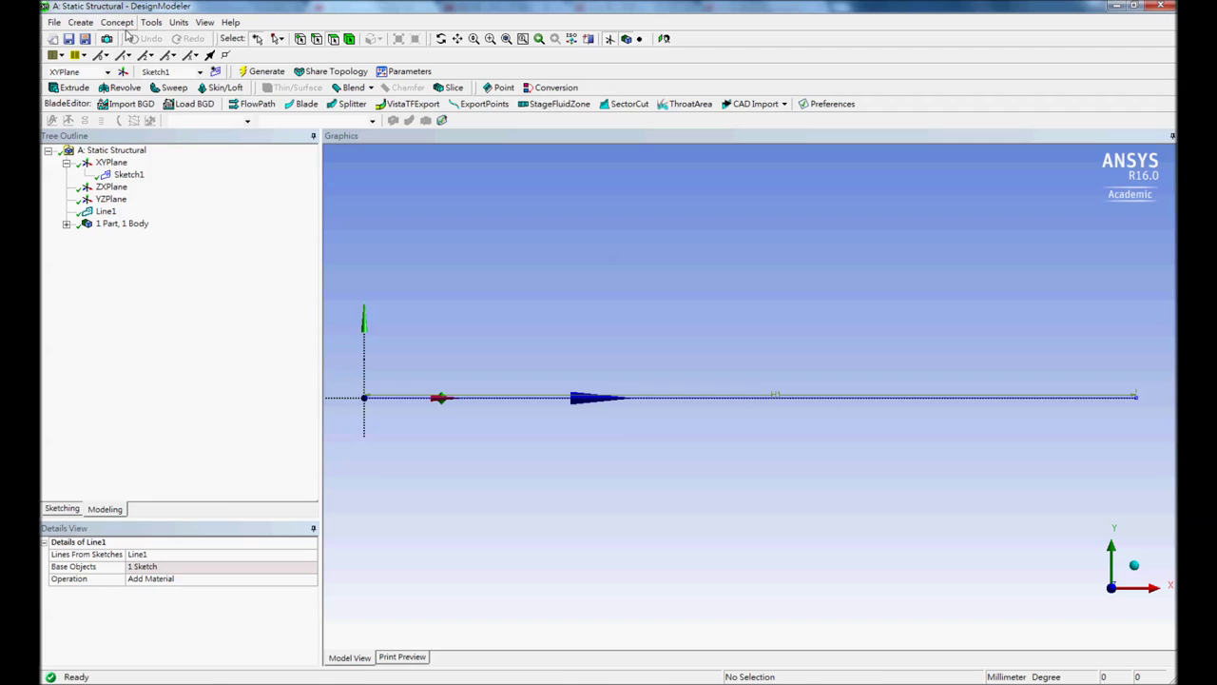
Create a circular cross section with a radius of 0.14 mm
left_click(118, 23)
mouse_move(152, 161)
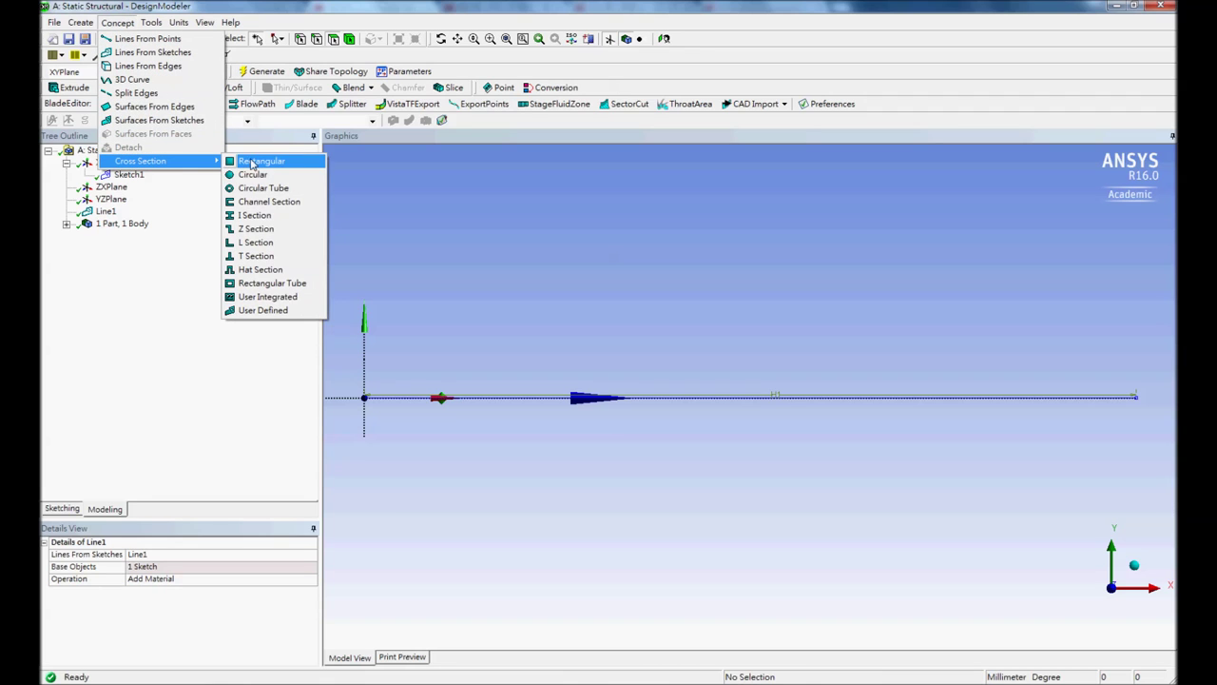
left_click(276, 176)
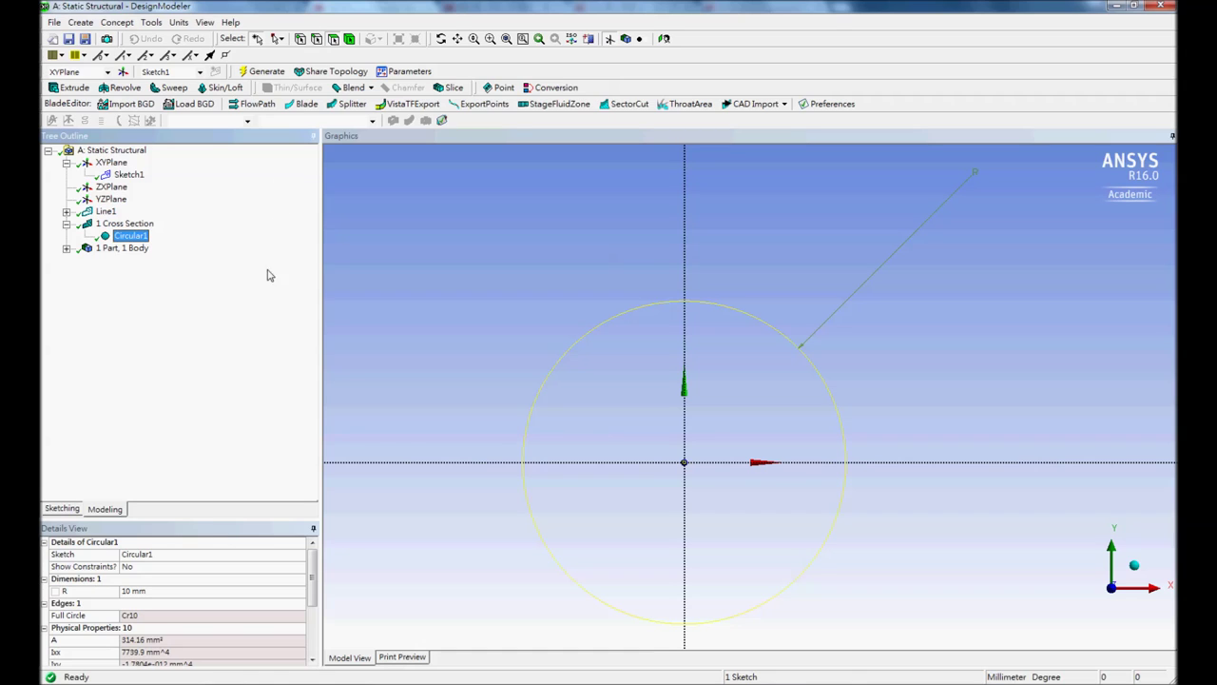
left_click(179, 592)
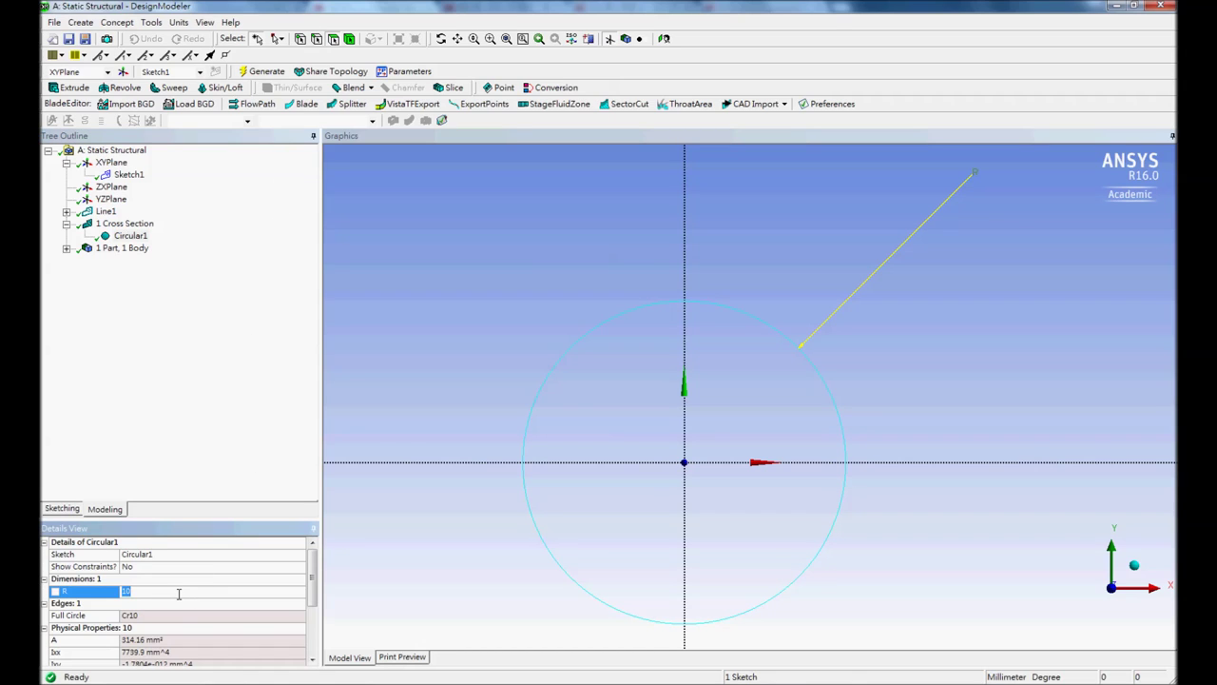
key("Return")
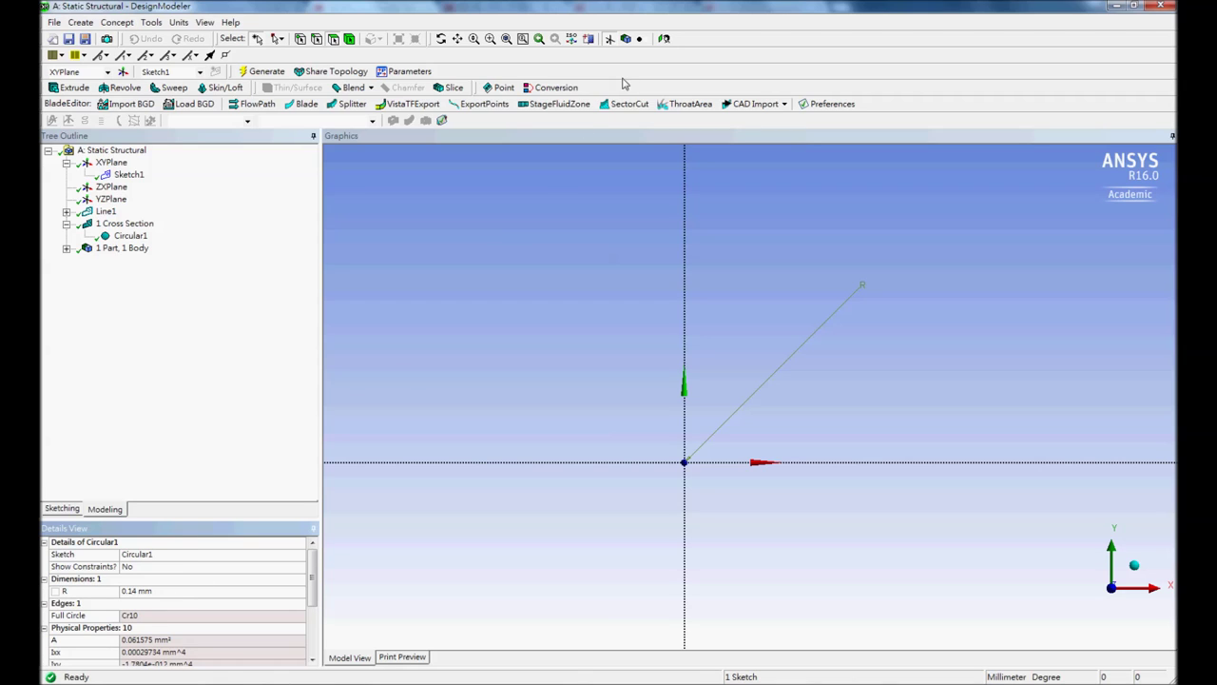
Assign the Circular1 cross section to the line body and close DesignModeler
left_click(665, 40)
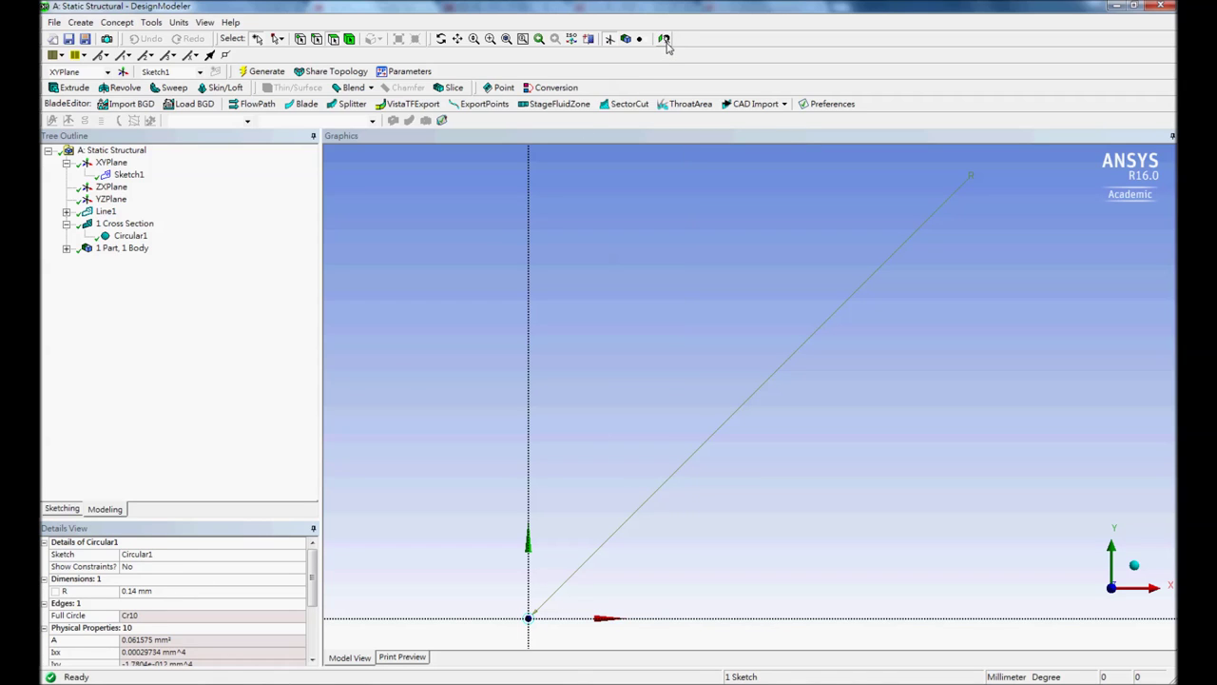
left_click(66, 249)
left_click(128, 261)
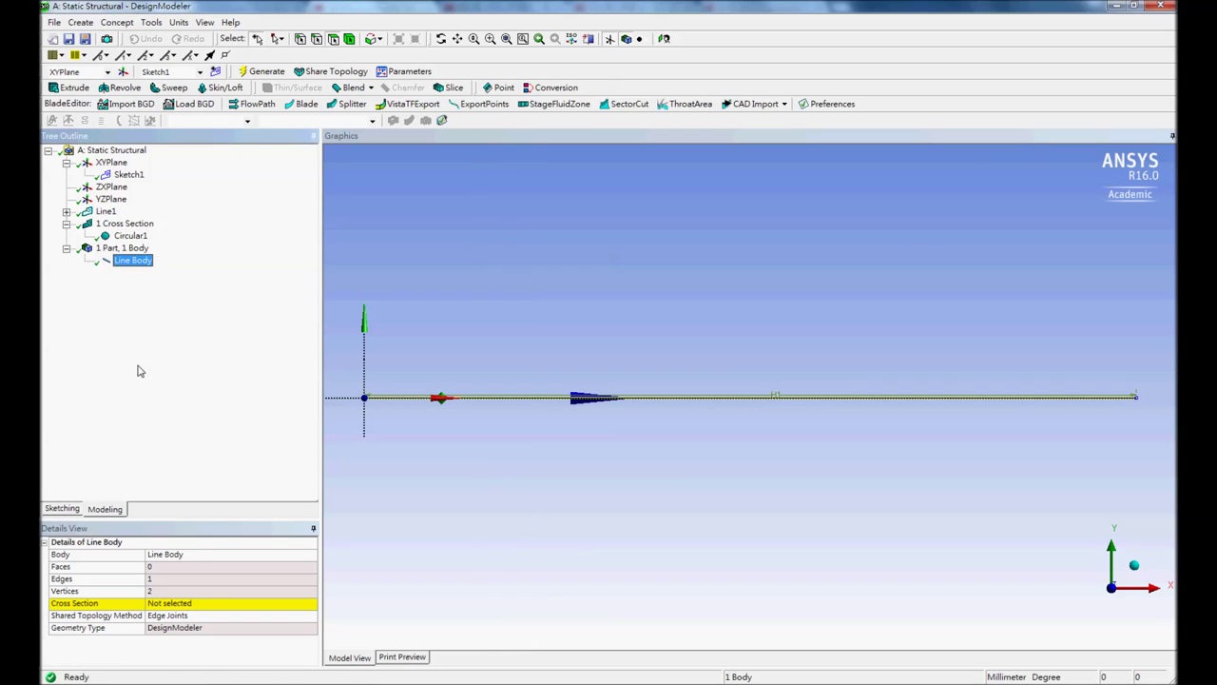
left_click(215, 604)
left_click(311, 604)
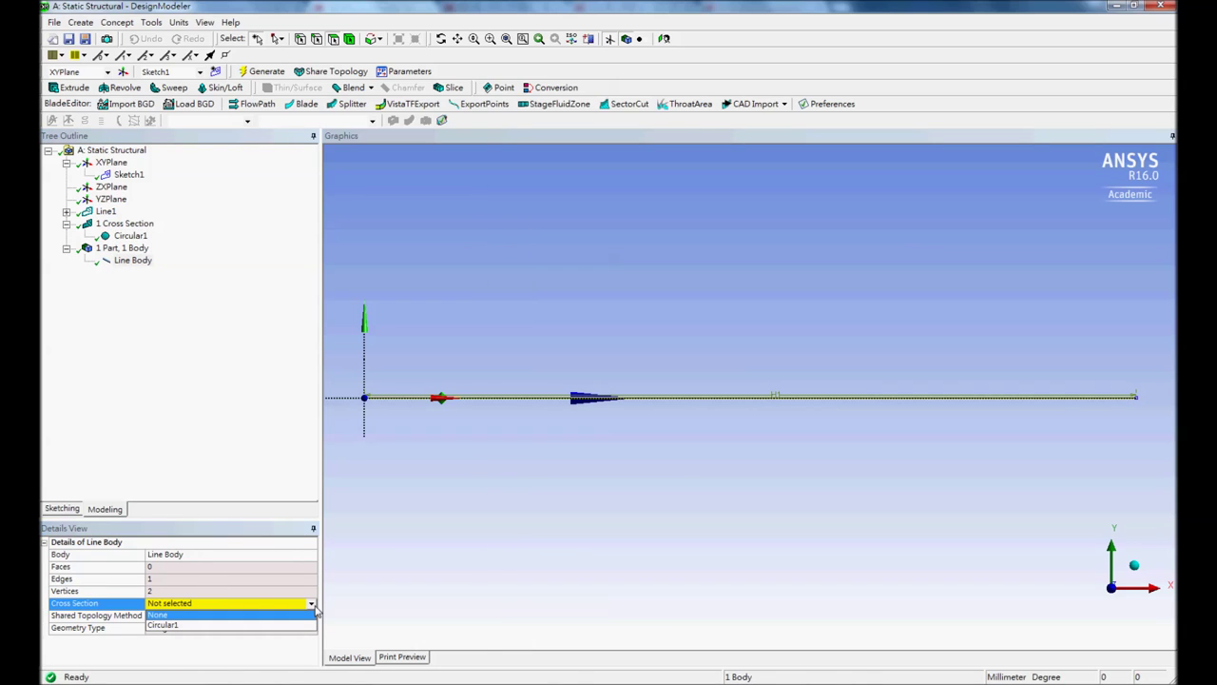
left_click(294, 625)
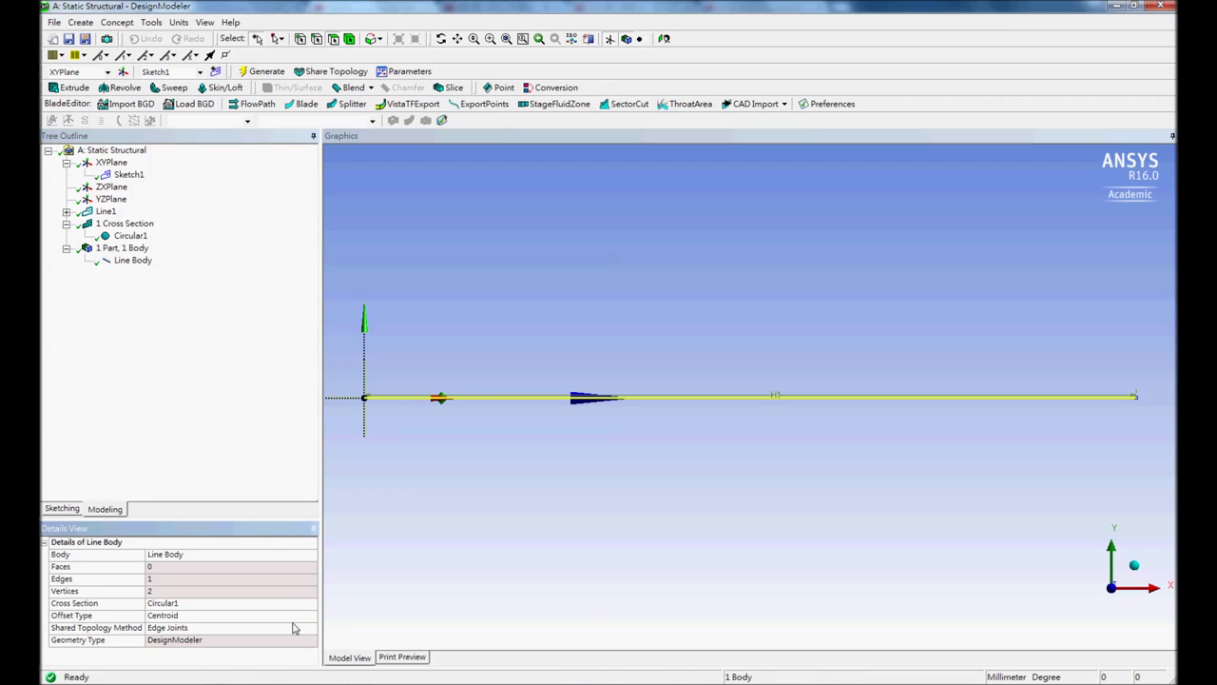
left_click(55, 22)
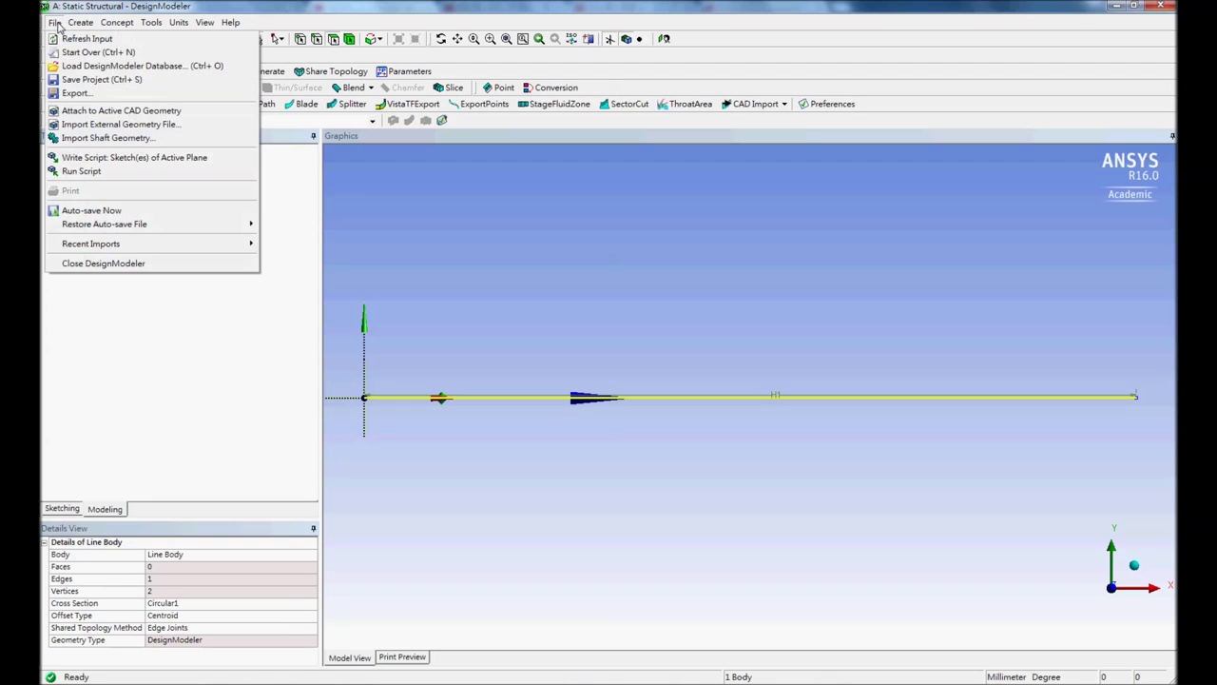
left_click(72, 264)
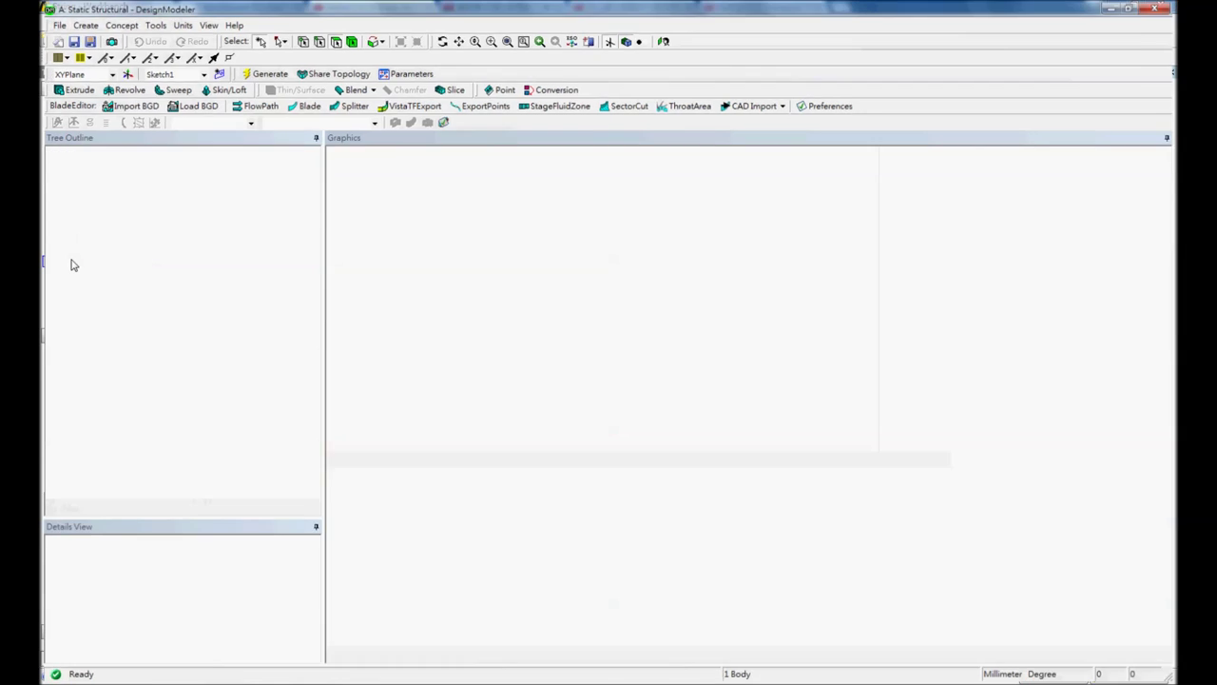
Open the model in Mechanical and set the units to Metric (mm, kg, N, s, mV, mA)
double_click(280, 170)
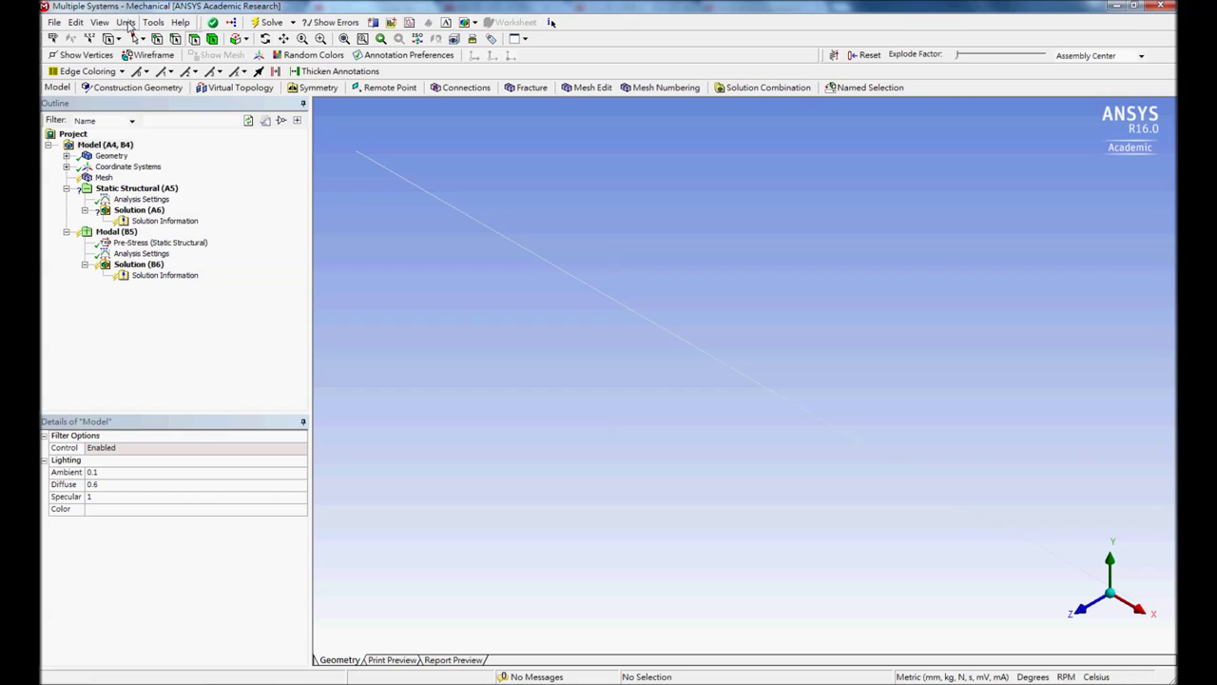
left_click(126, 23)
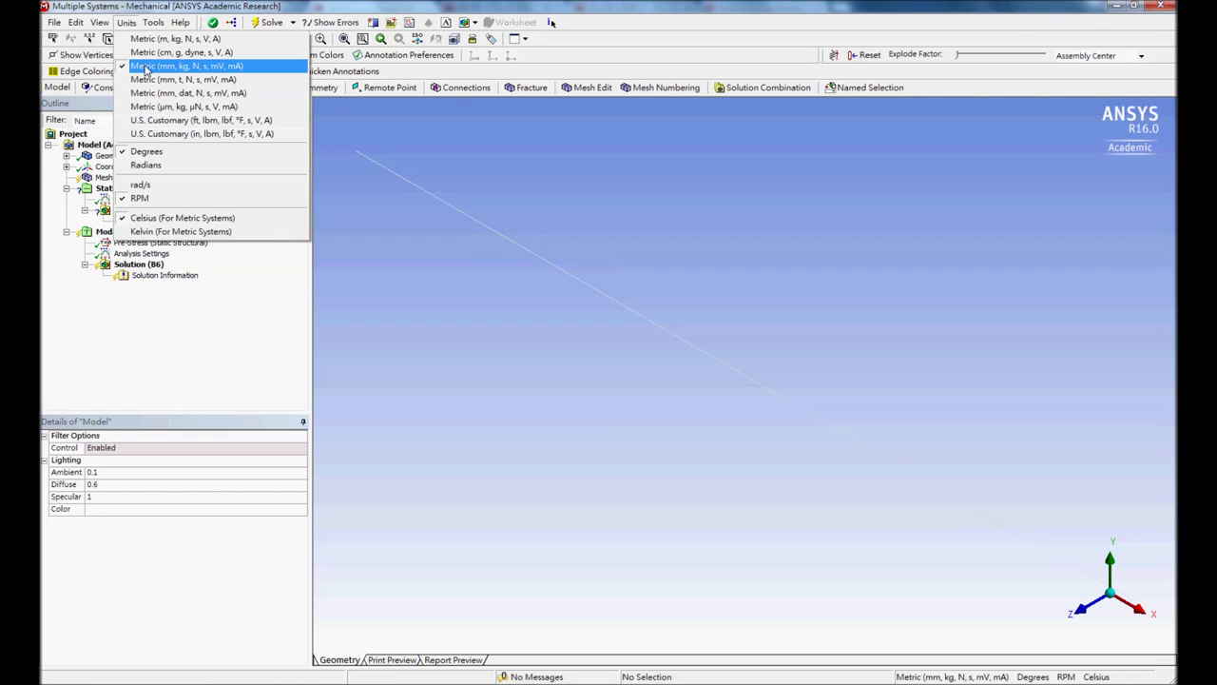
left_click(145, 66)
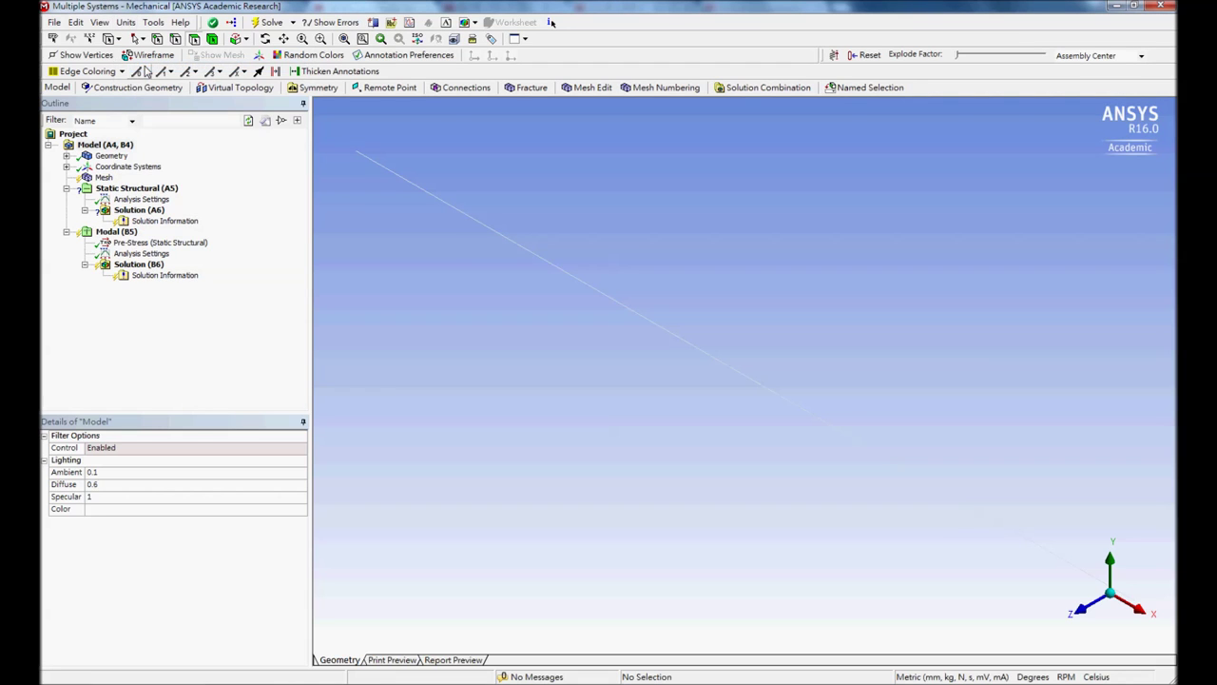
Add a Fixed Support to the static structural analysis on the string's end vertex at the origin
left_click(129, 189)
left_click(227, 87)
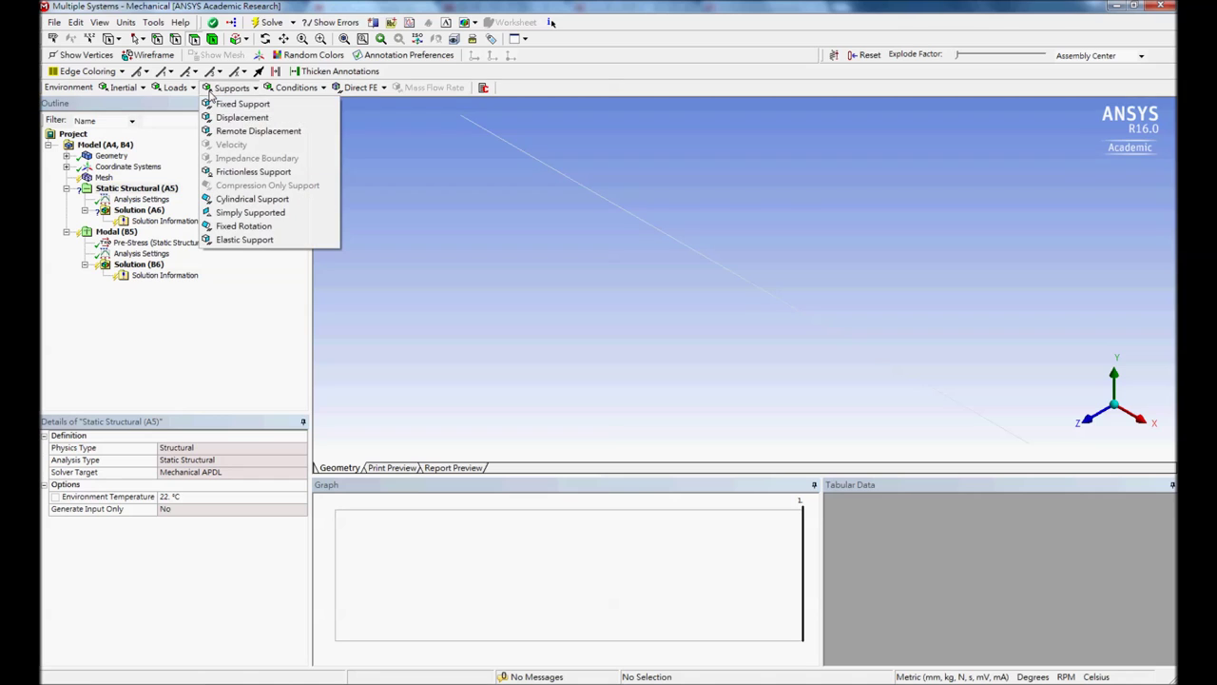
left_click(234, 105)
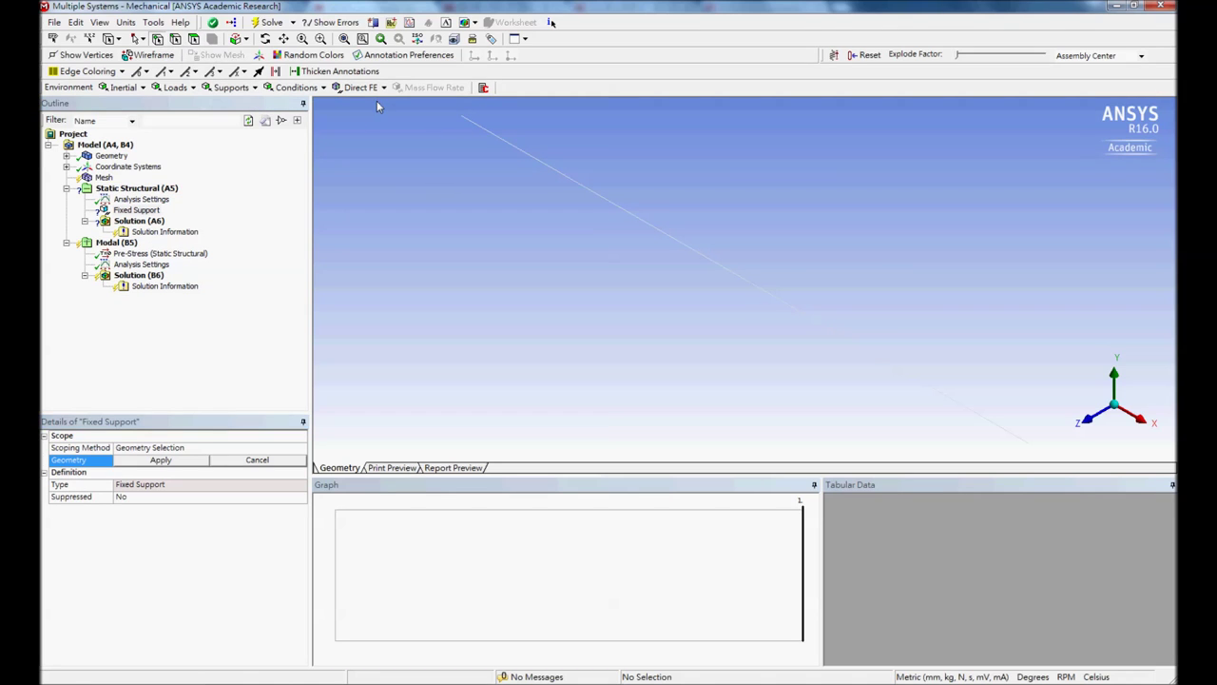
left_click(459, 117)
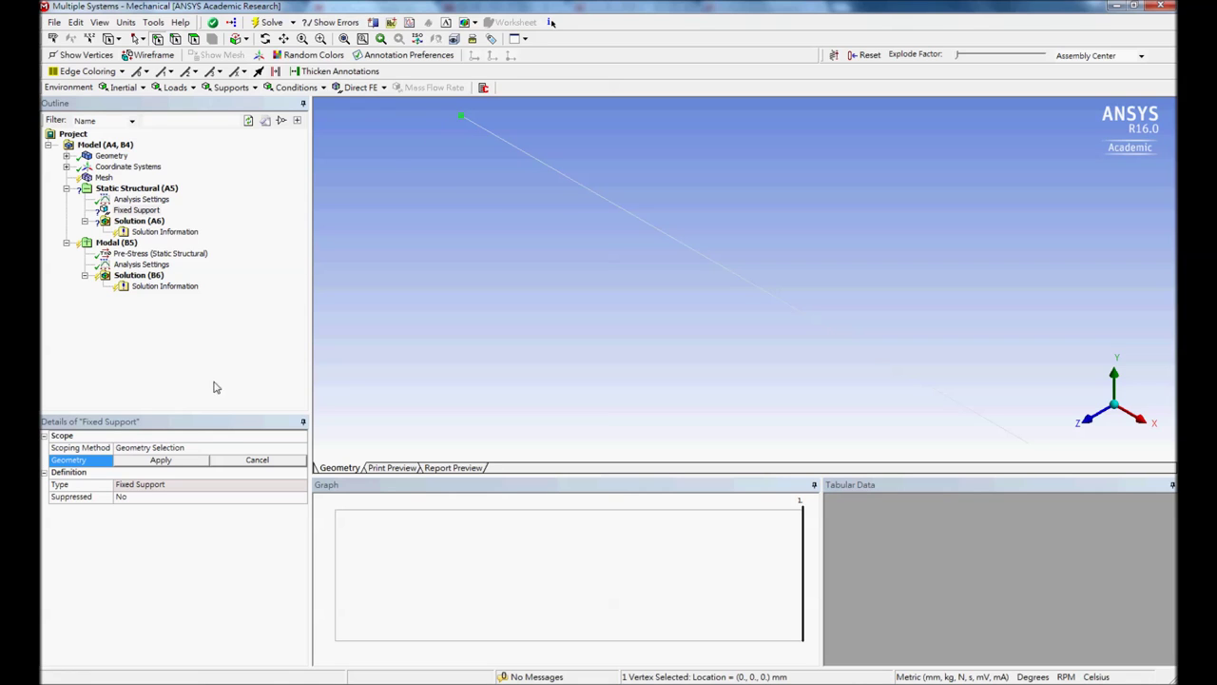
left_click(177, 461)
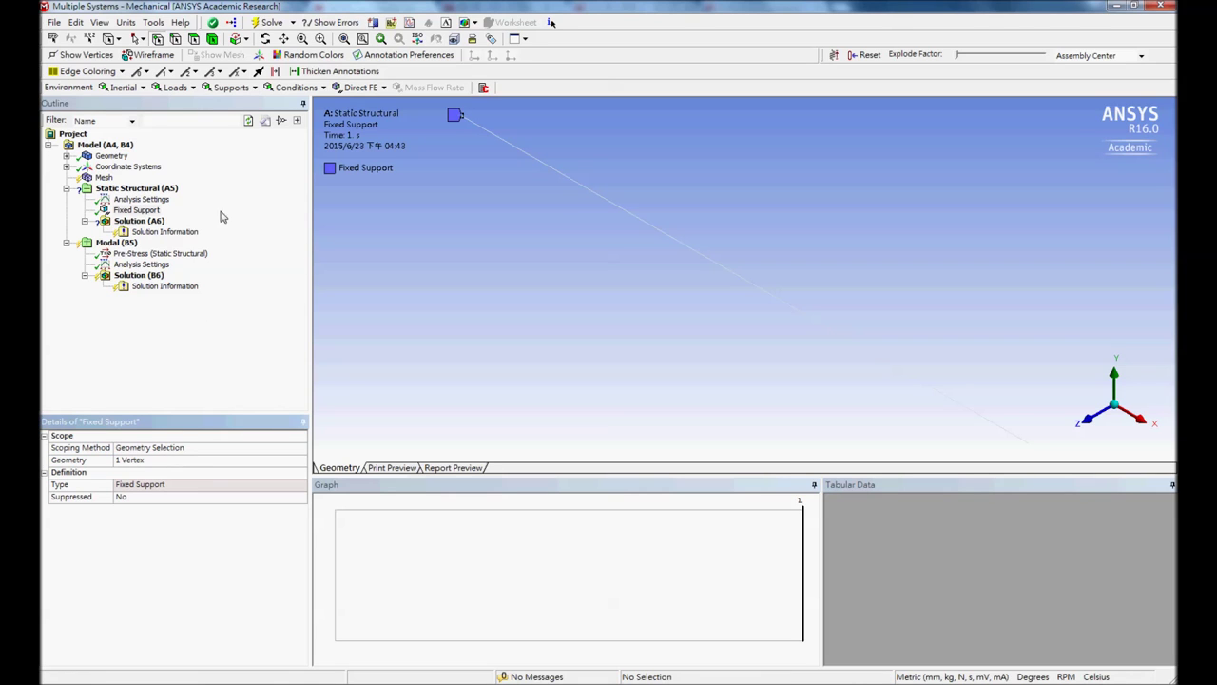
Add a Displacement support on the string's far end vertex, with Y and Z components 0 mm and X left free
left_click(228, 88)
left_click(228, 118)
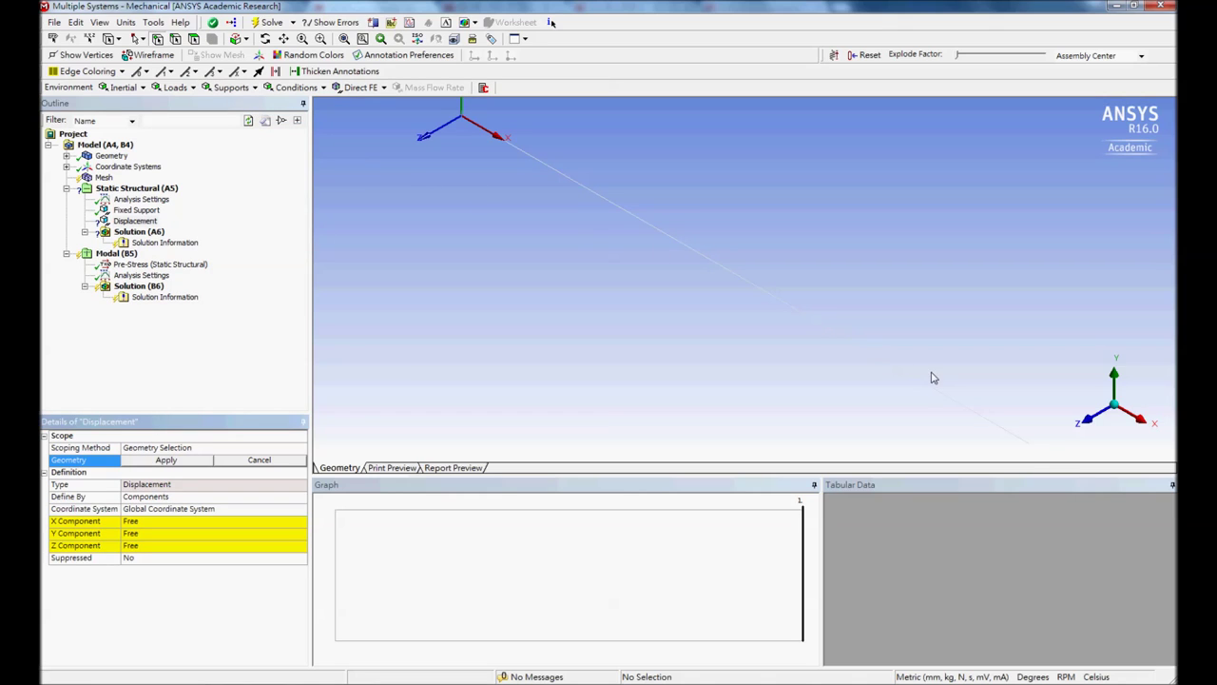
left_click(1029, 444)
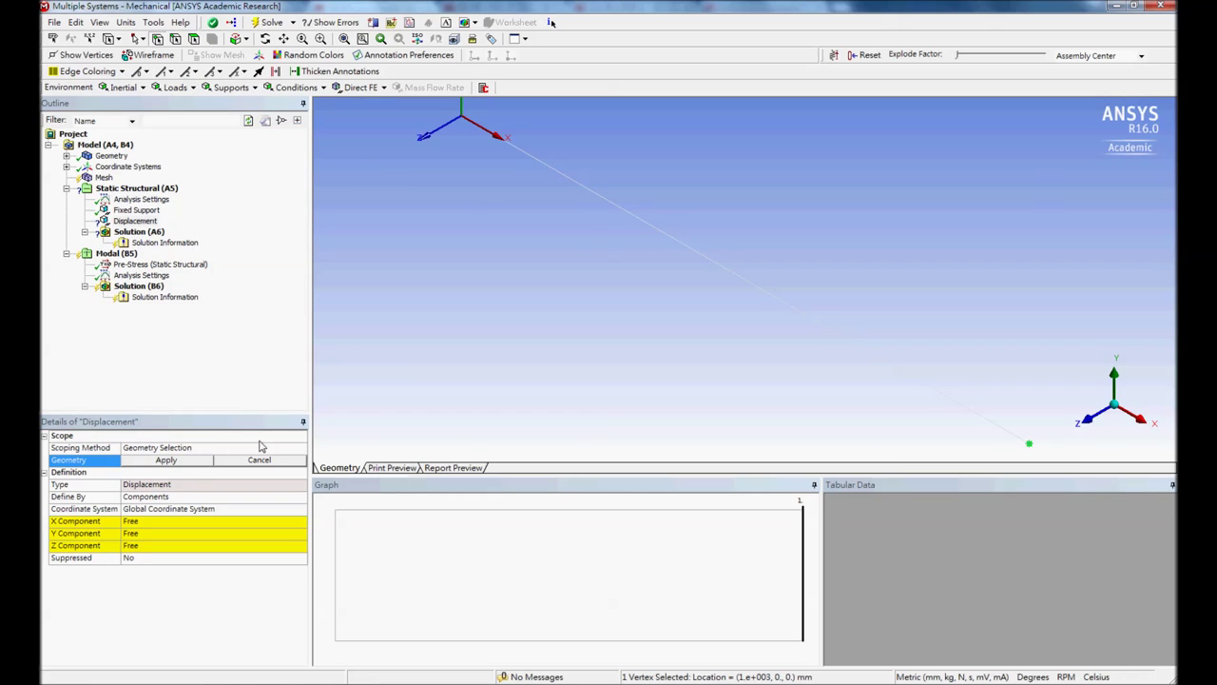
left_click(199, 461)
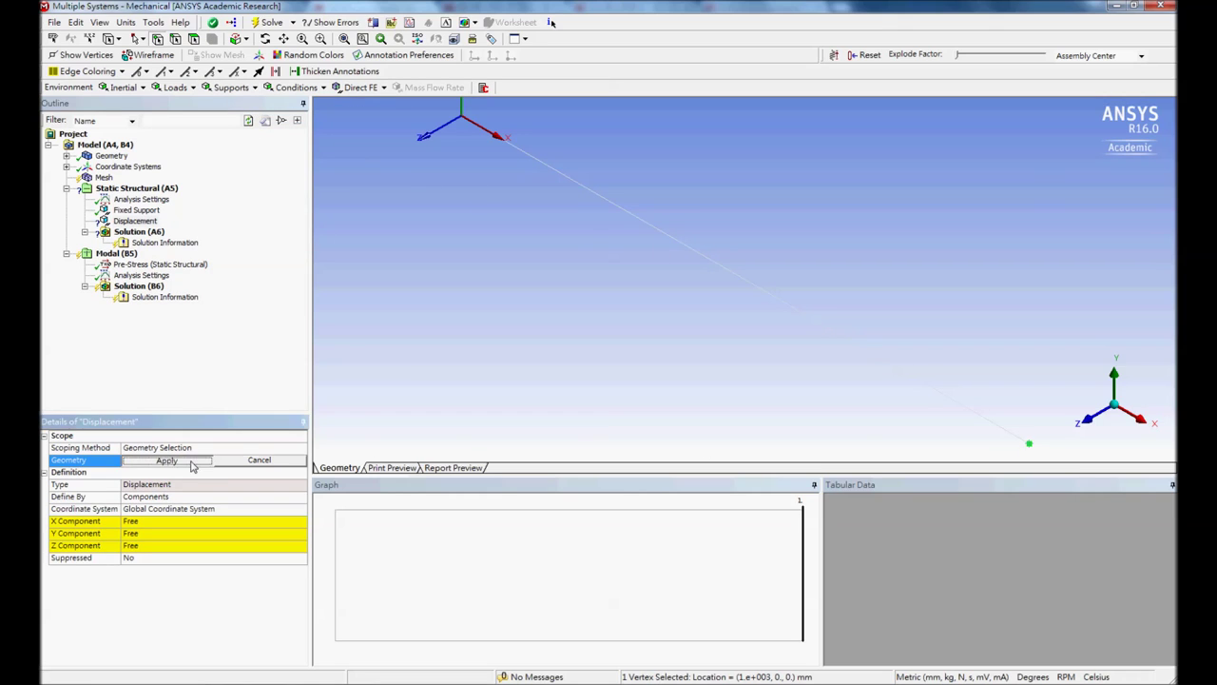
left_click(169, 534)
type("0")
key("Return")
left_click(159, 547)
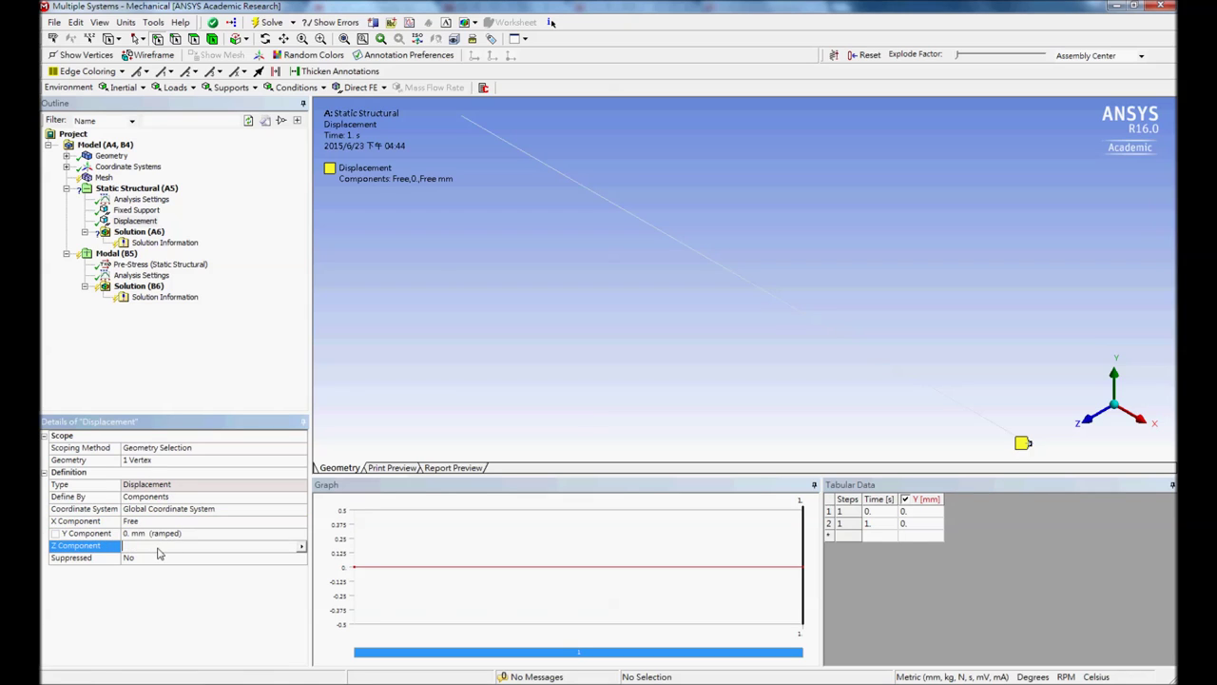
type("0")
key("Return")
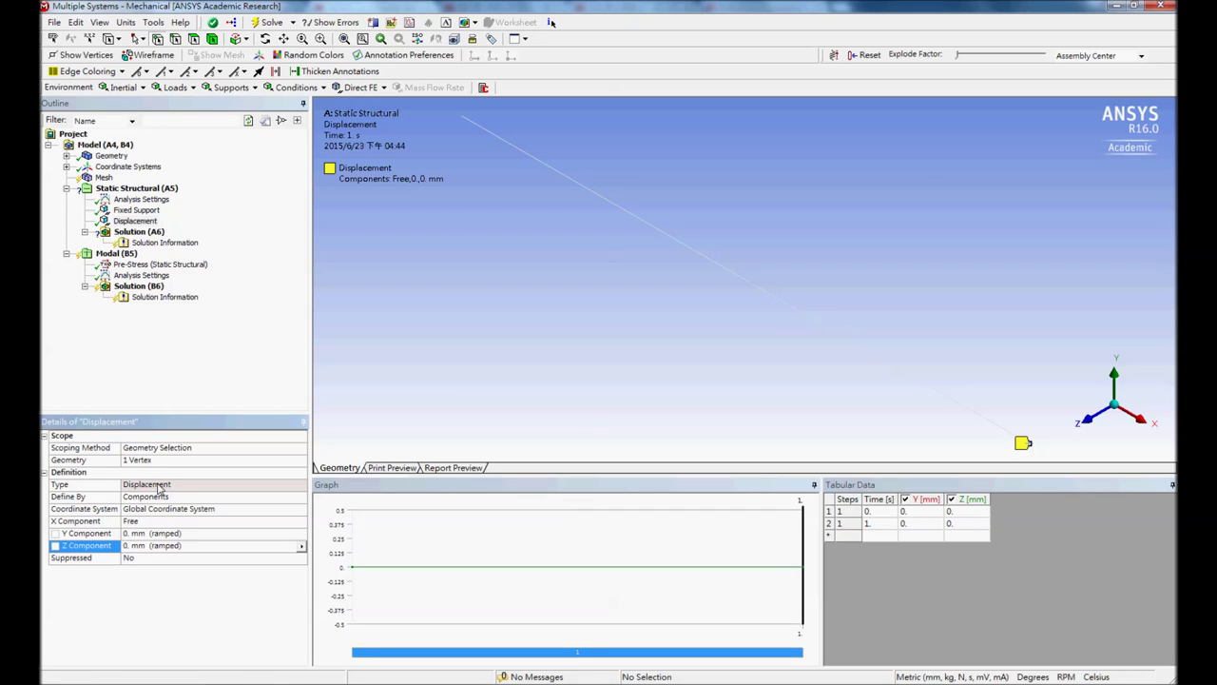
Apply a Force to the string's far end vertex, defined by components, with an X component of 374.32 N
left_click(175, 88)
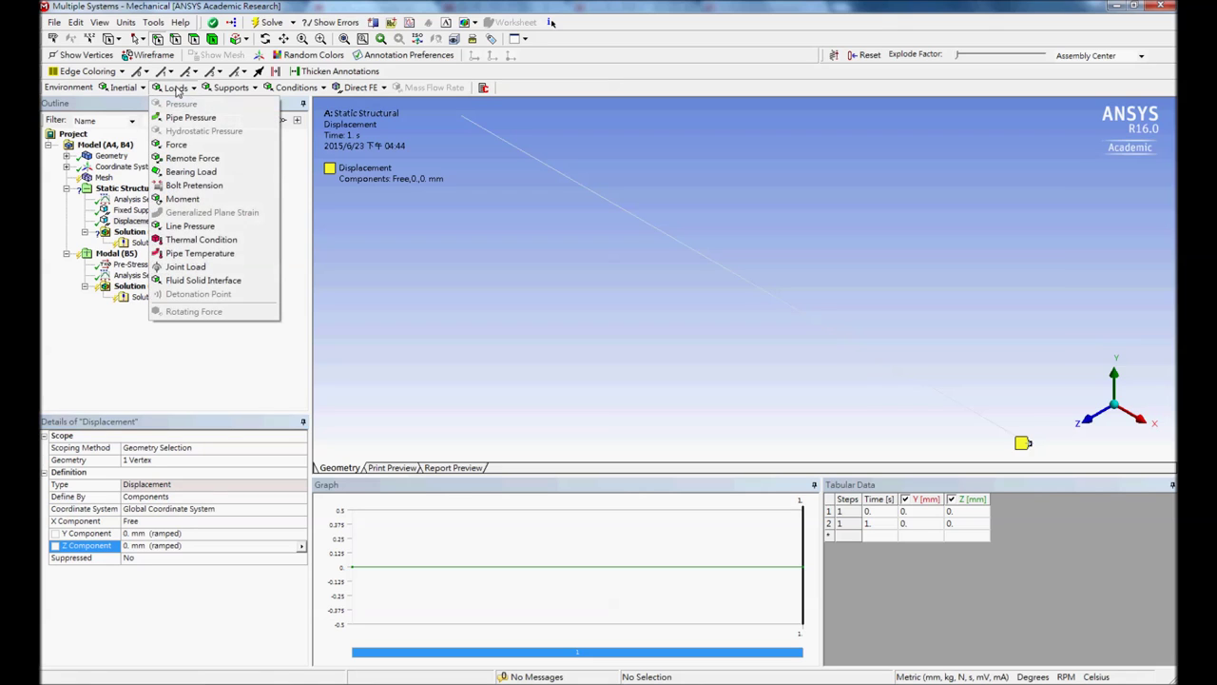
left_click(175, 144)
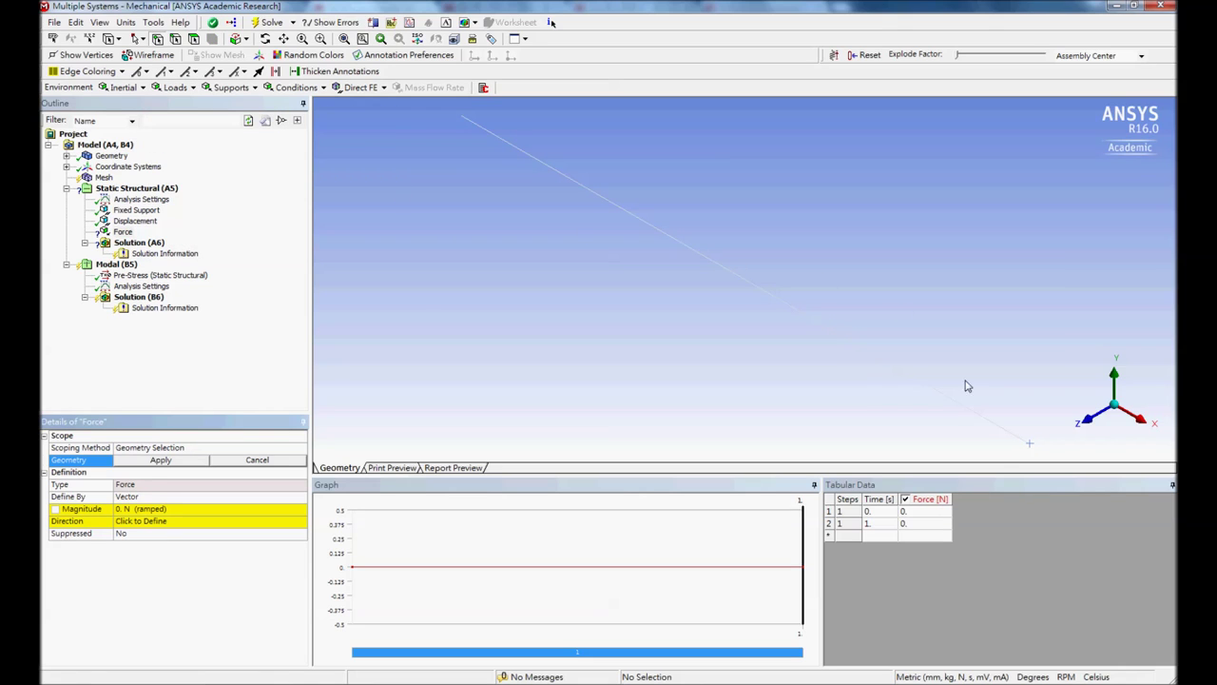
left_click(1030, 444)
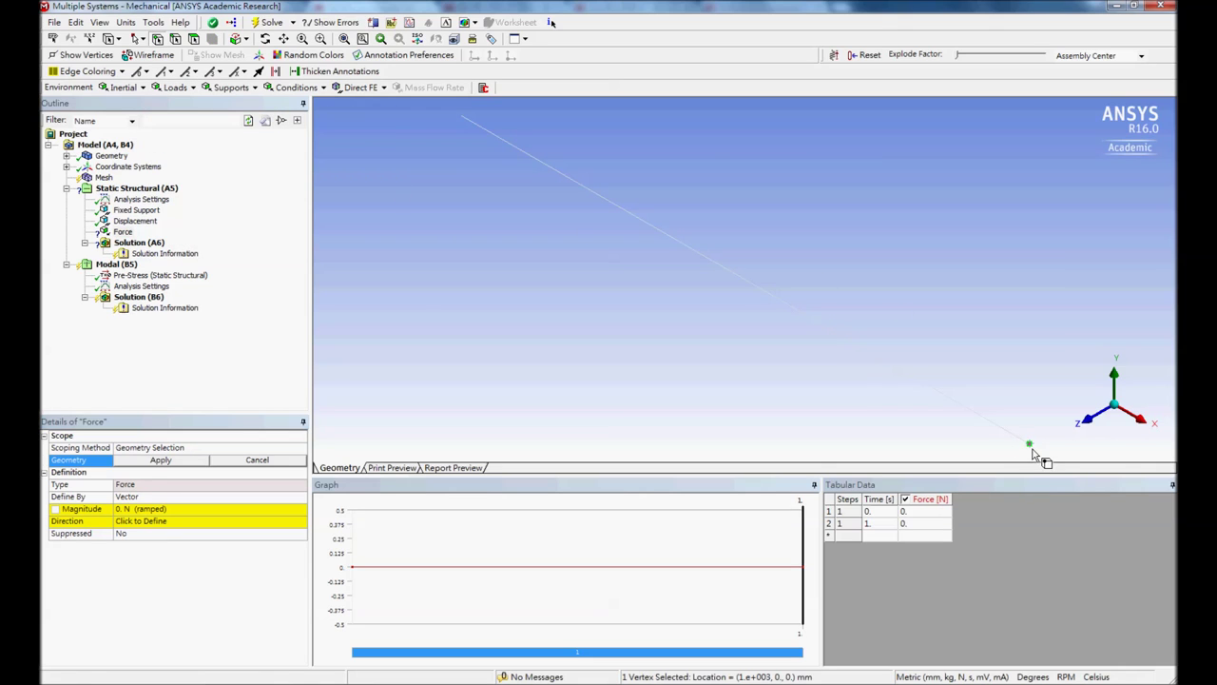
left_click(161, 460)
left_click(198, 496)
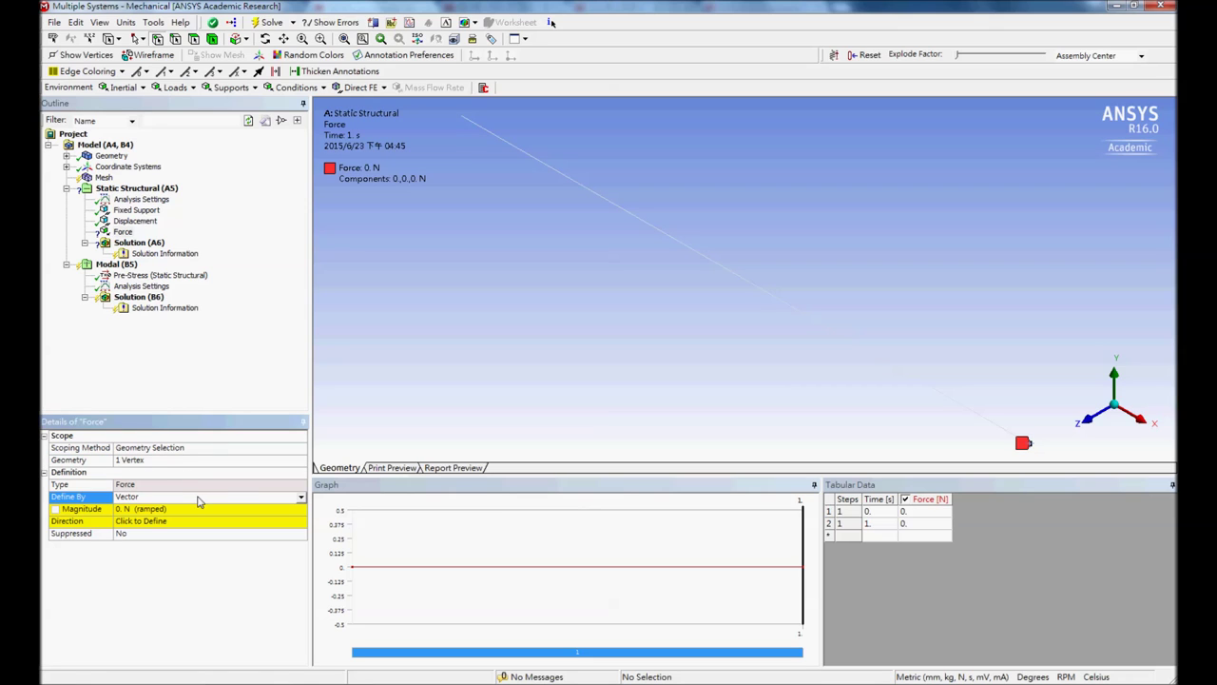
left_click(301, 497)
left_click(295, 511)
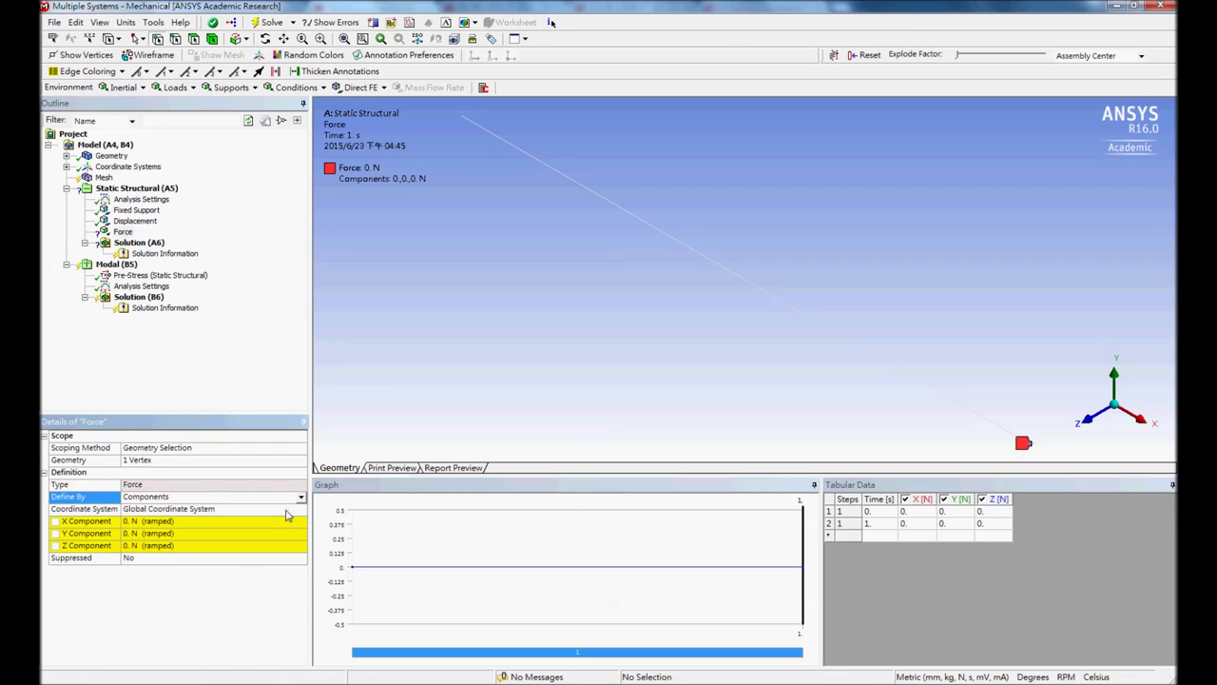
left_click(262, 522)
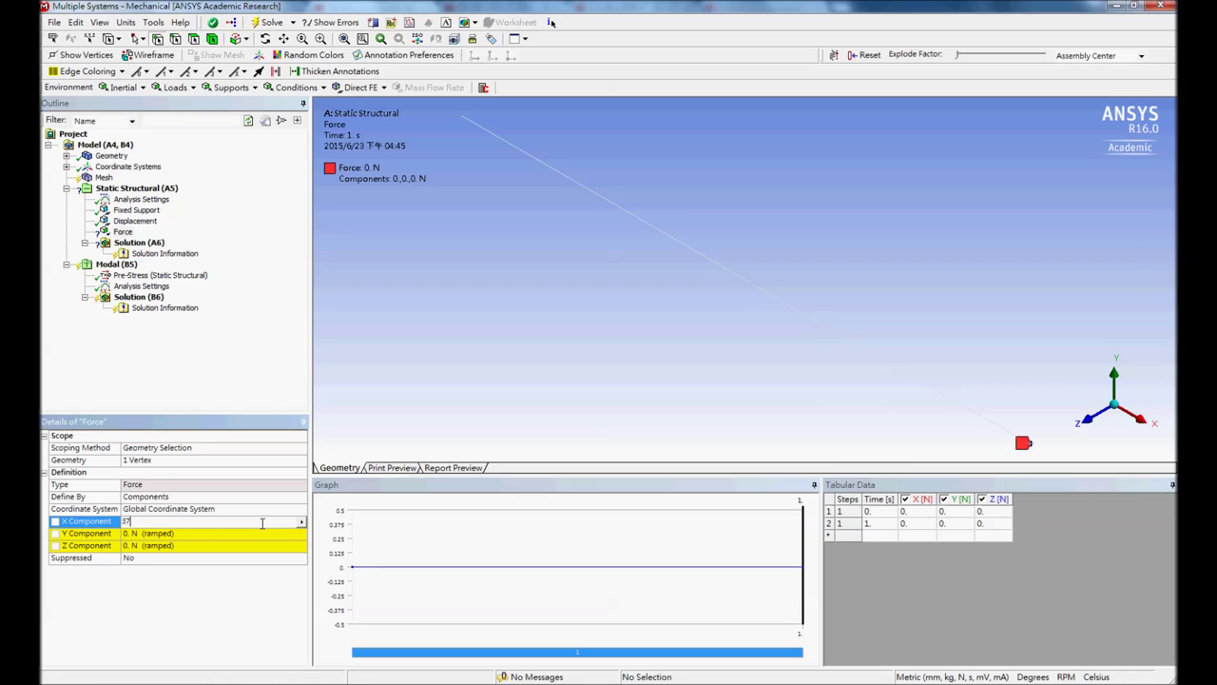
type("374.32")
key("Return")
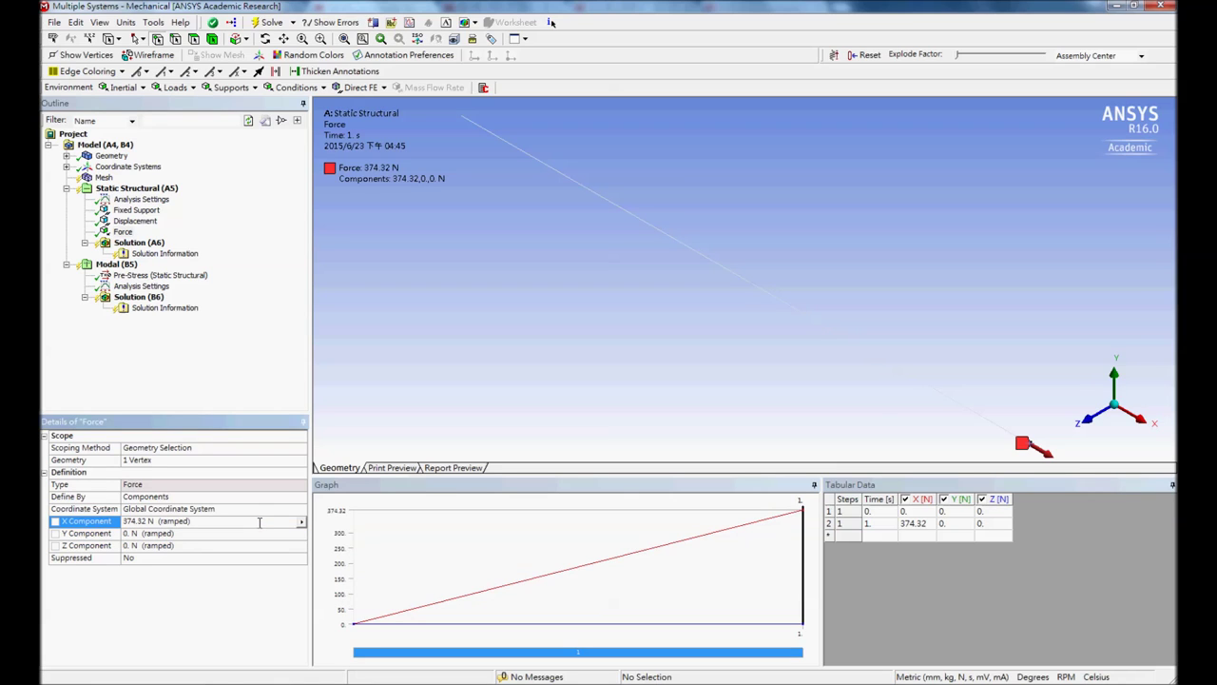
Set the modal analysis to find 12 modes, then solve it and display the frequency graph without the messages
left_click(141, 285)
left_click(178, 449)
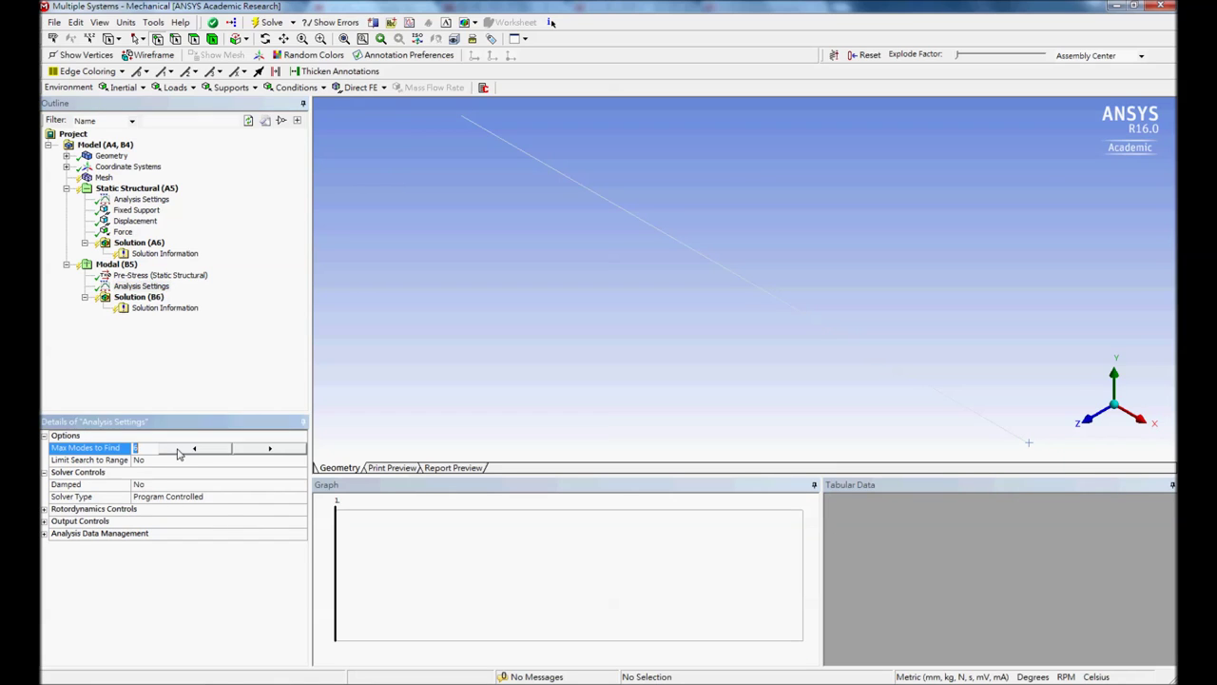
left_click(257, 449)
left_click(257, 449)
left_click(278, 24)
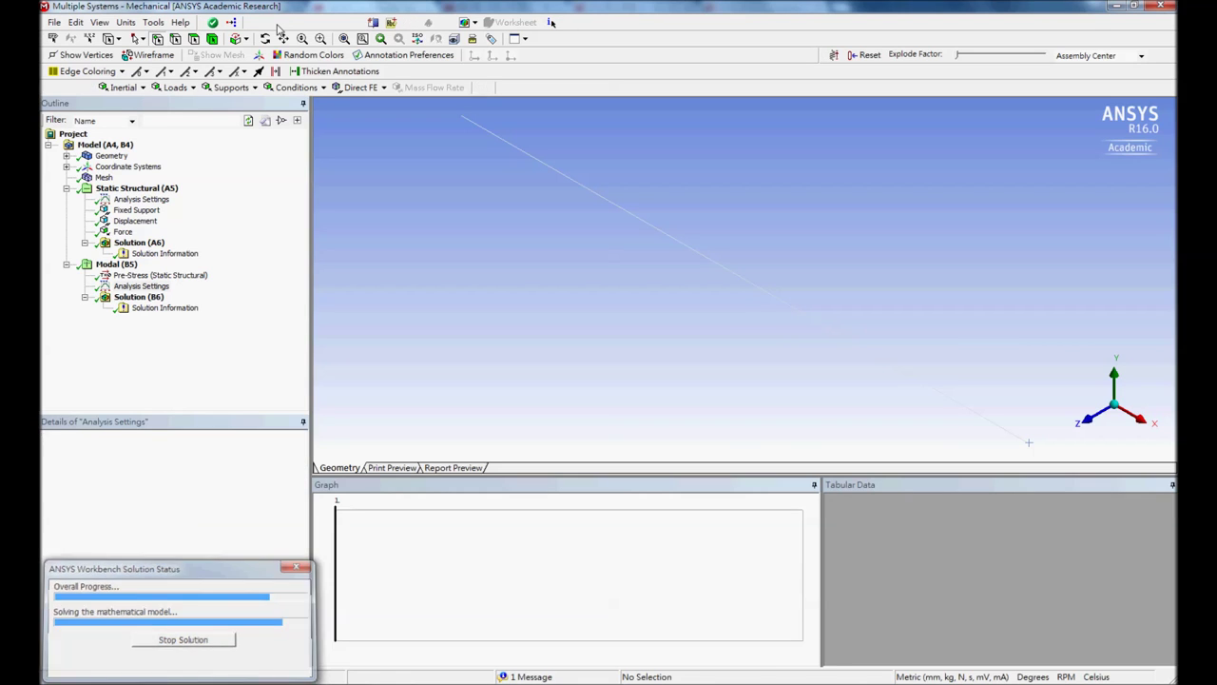
left_click(138, 296)
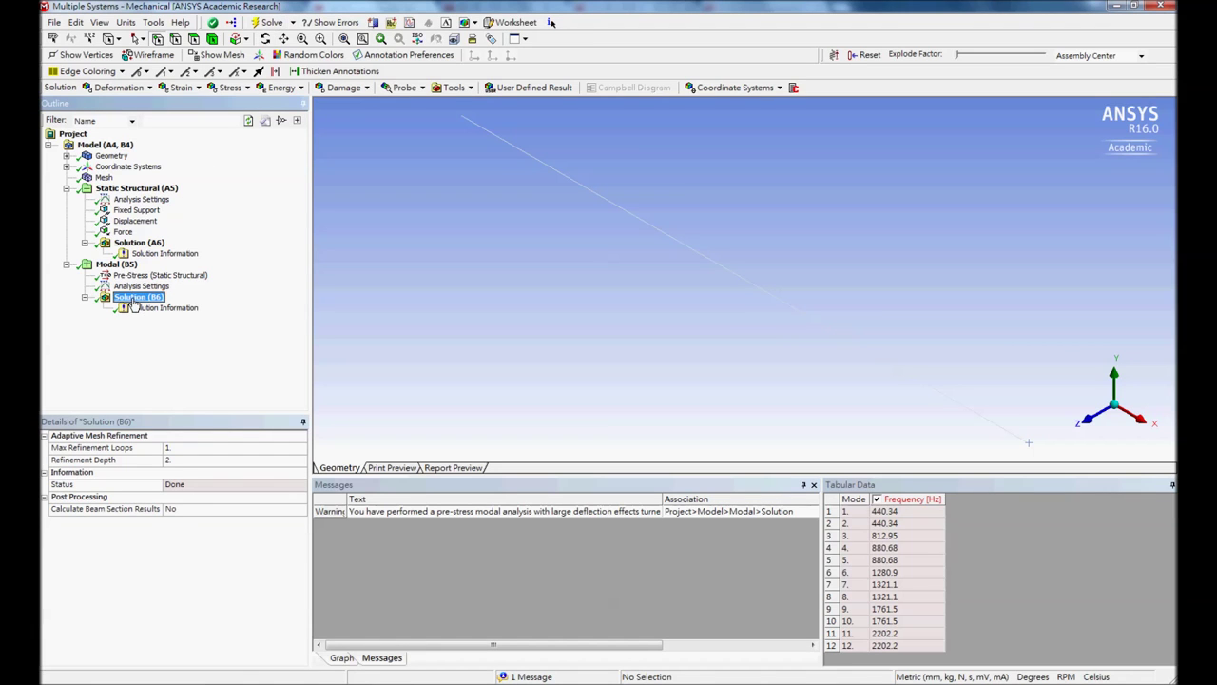
left_click(813, 485)
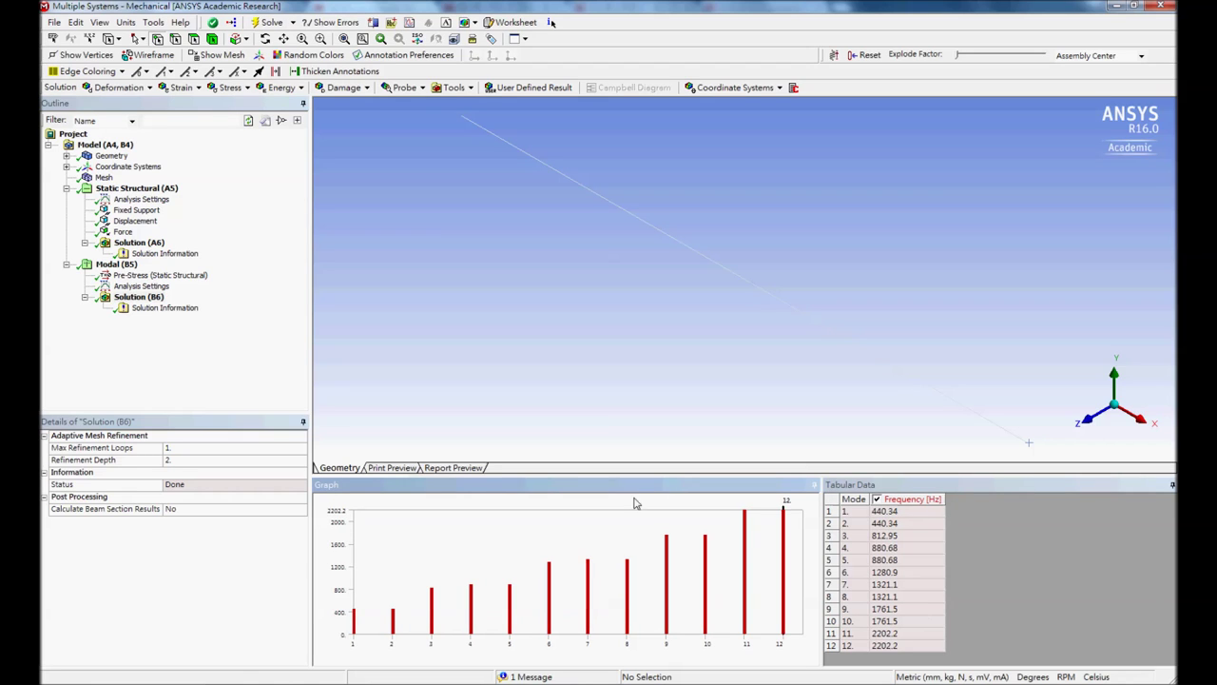
Lower the static structural force's X component to about 373 N and solve the modal analysis again
left_click(123, 231)
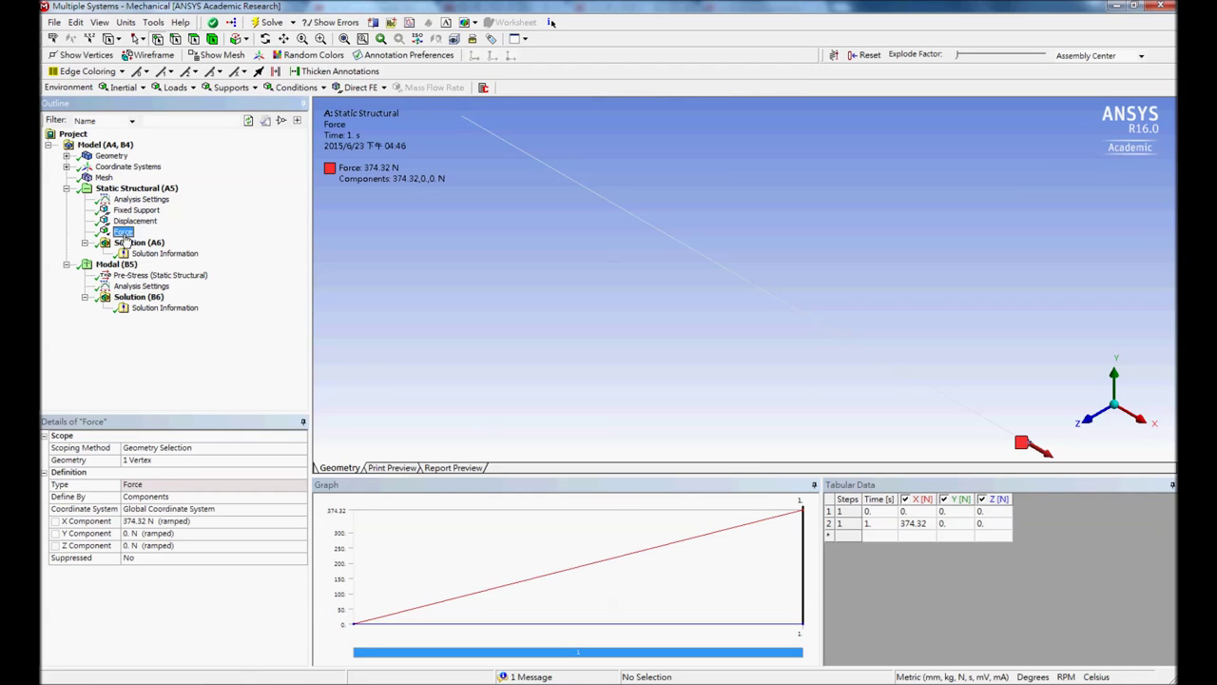
left_click(154, 523)
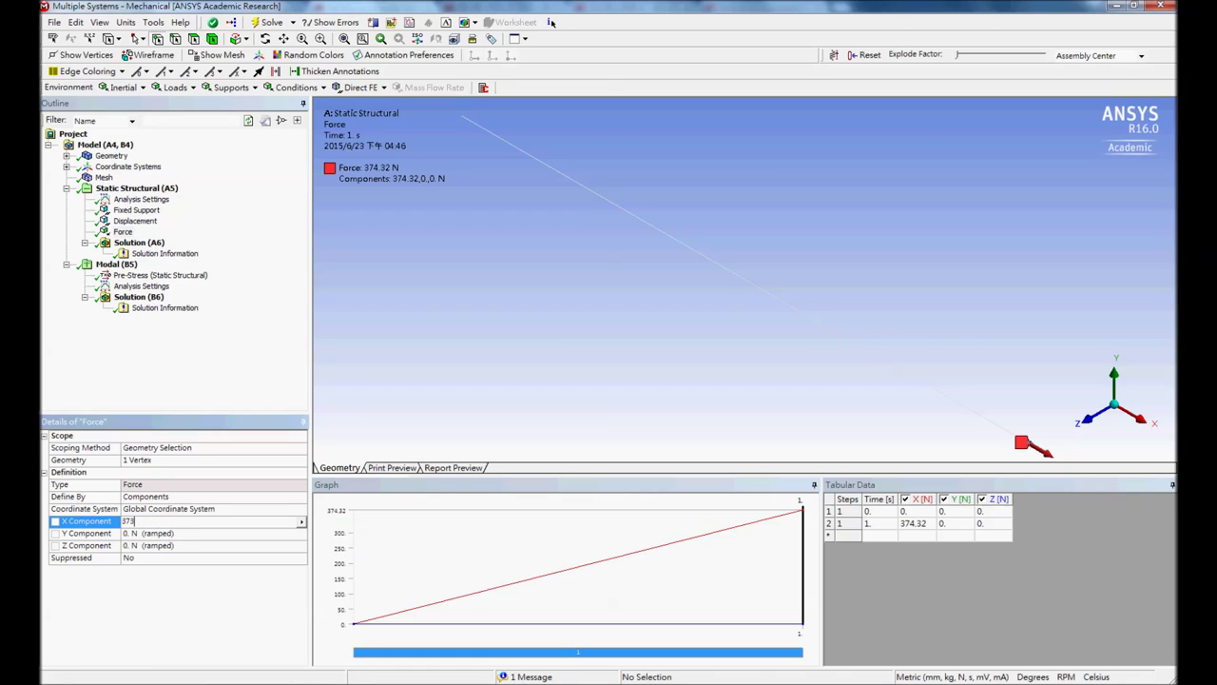
key("Return")
left_click(116, 264)
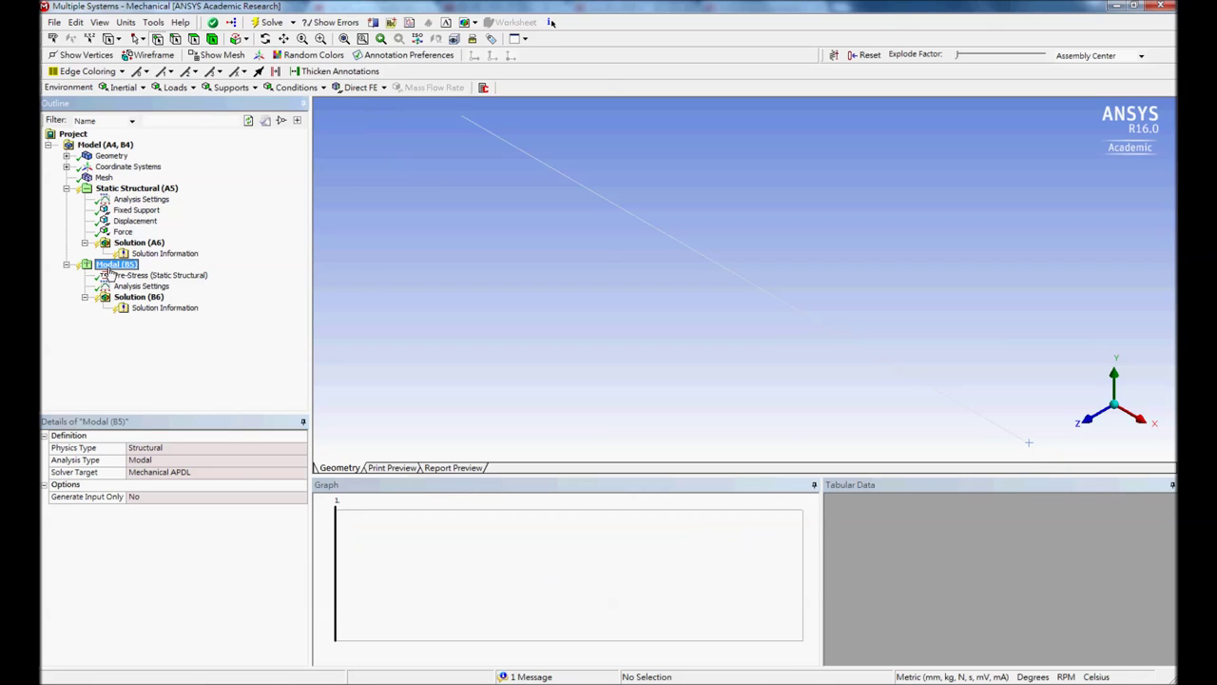
left_click(269, 22)
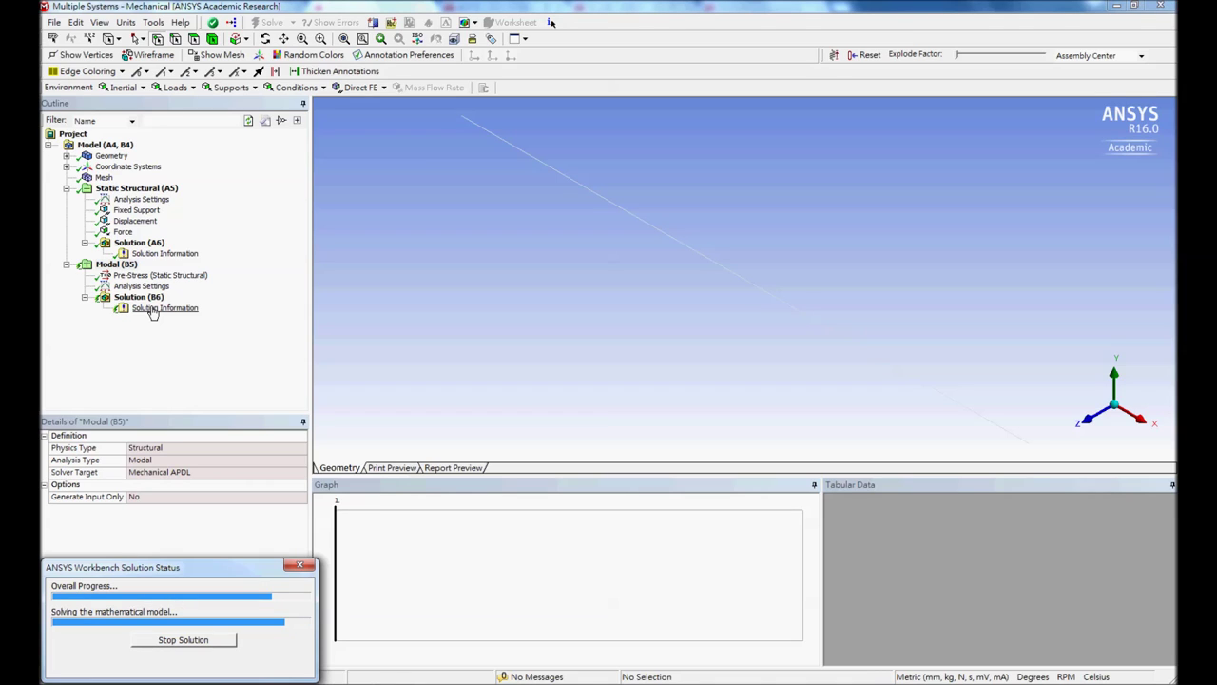
Create mode shape results for all the modal solution's frequencies and evaluate them
left_click(143, 298)
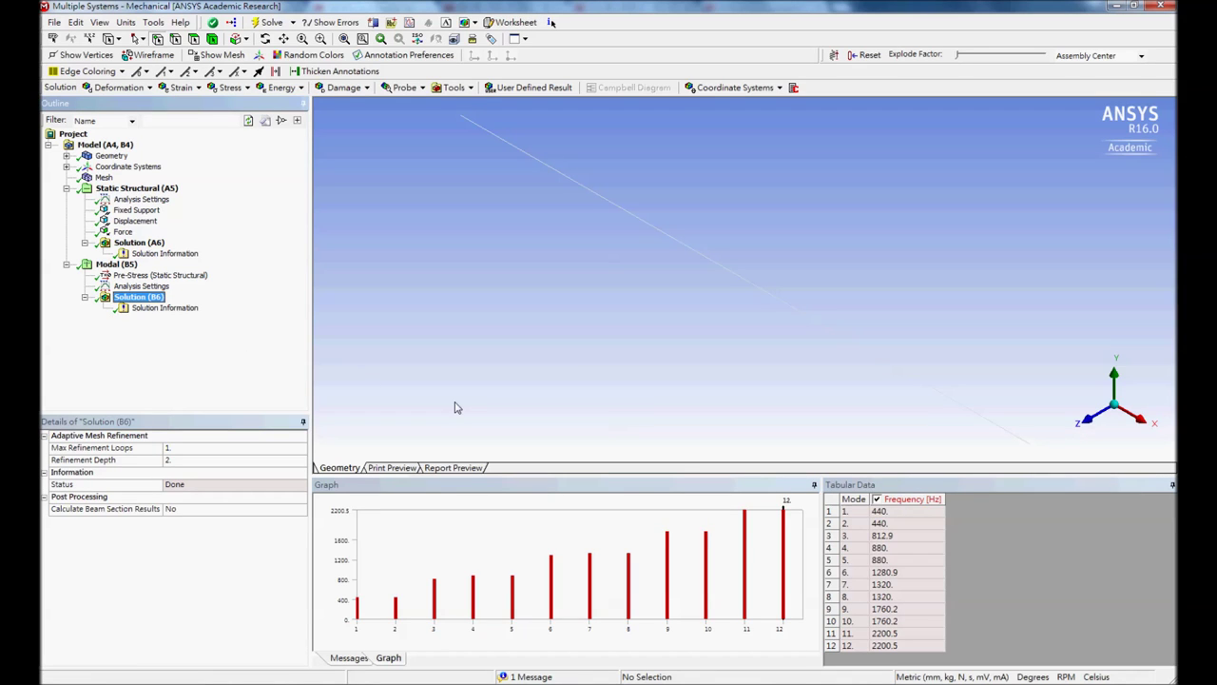
left_click(915, 500)
right_click(915, 504)
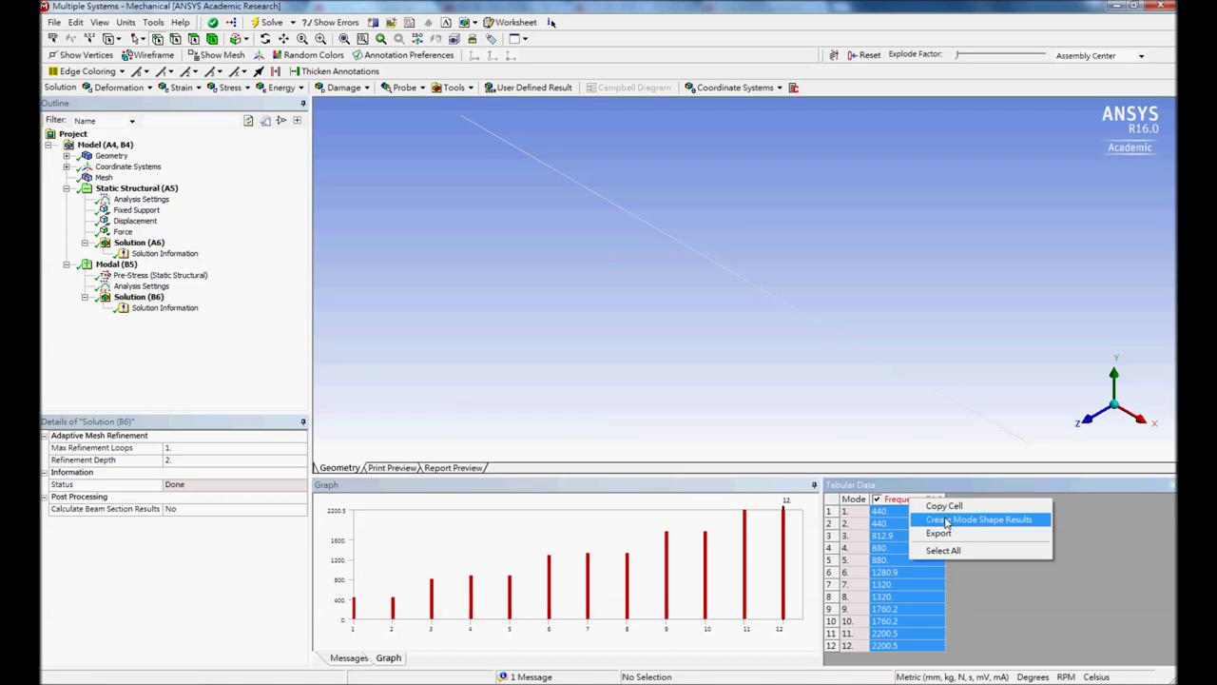
left_click(945, 520)
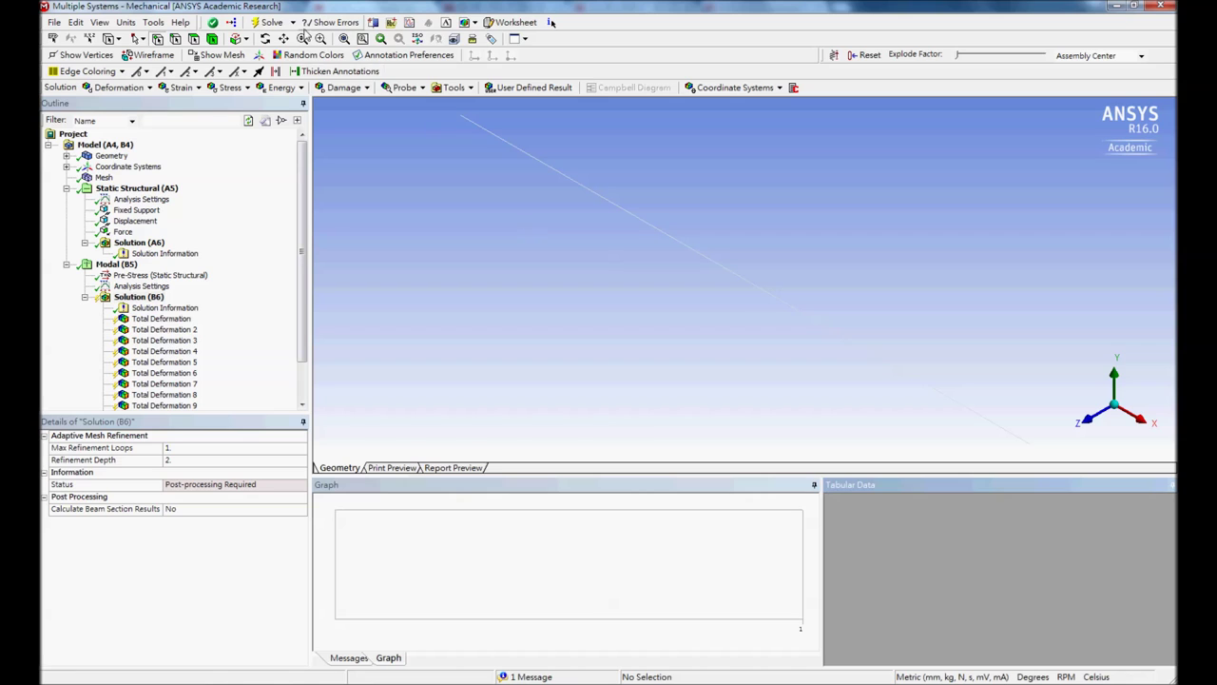
left_click(270, 22)
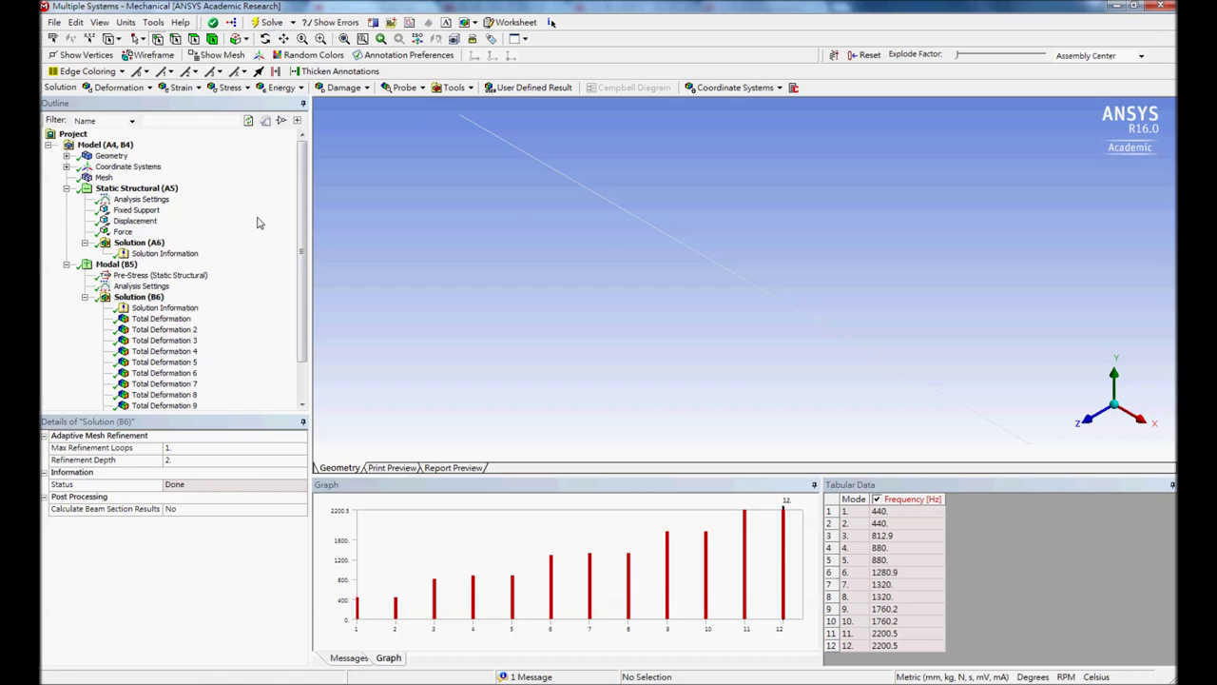
Turn off Thick Shells and Beams and view the Total Deformation 3 and Total Deformation 6 mode shapes facing the XY plane
left_click(180, 341)
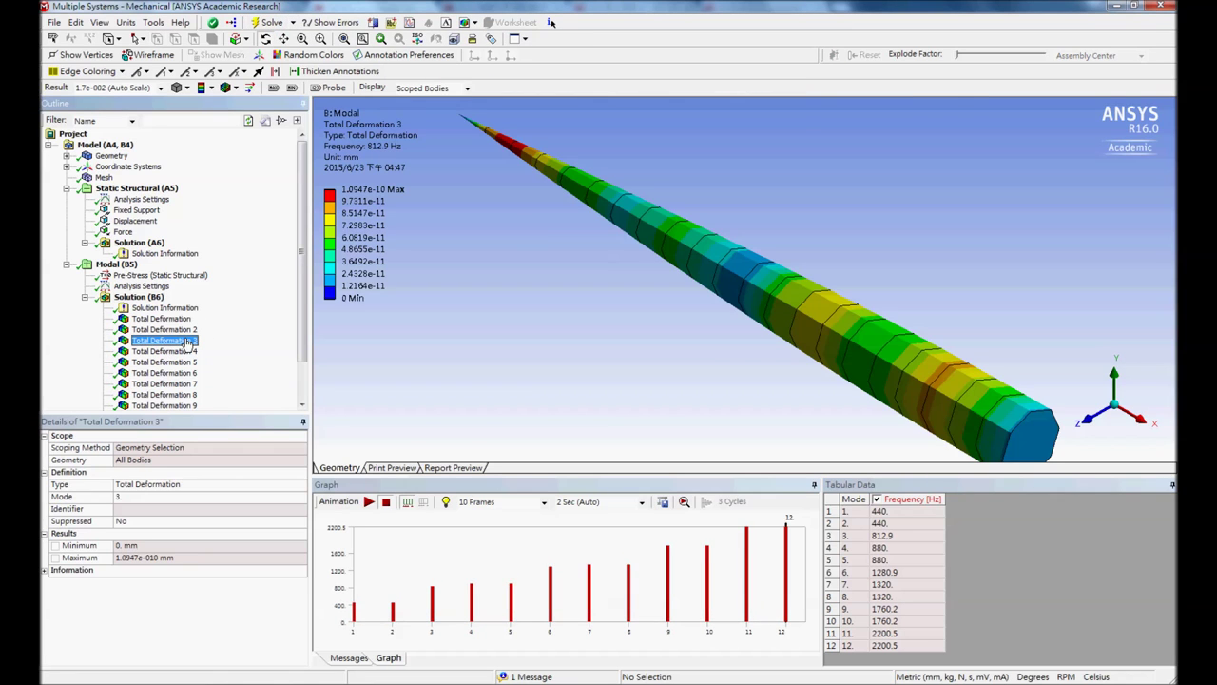
left_click(99, 21)
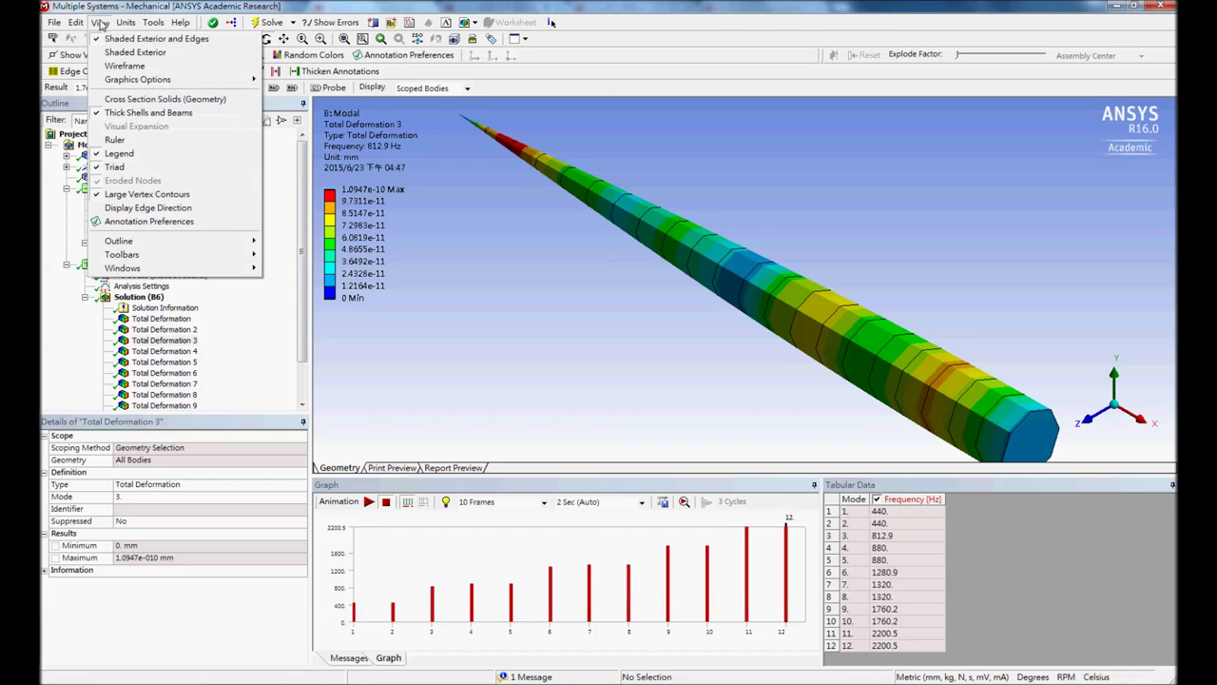
left_click(158, 114)
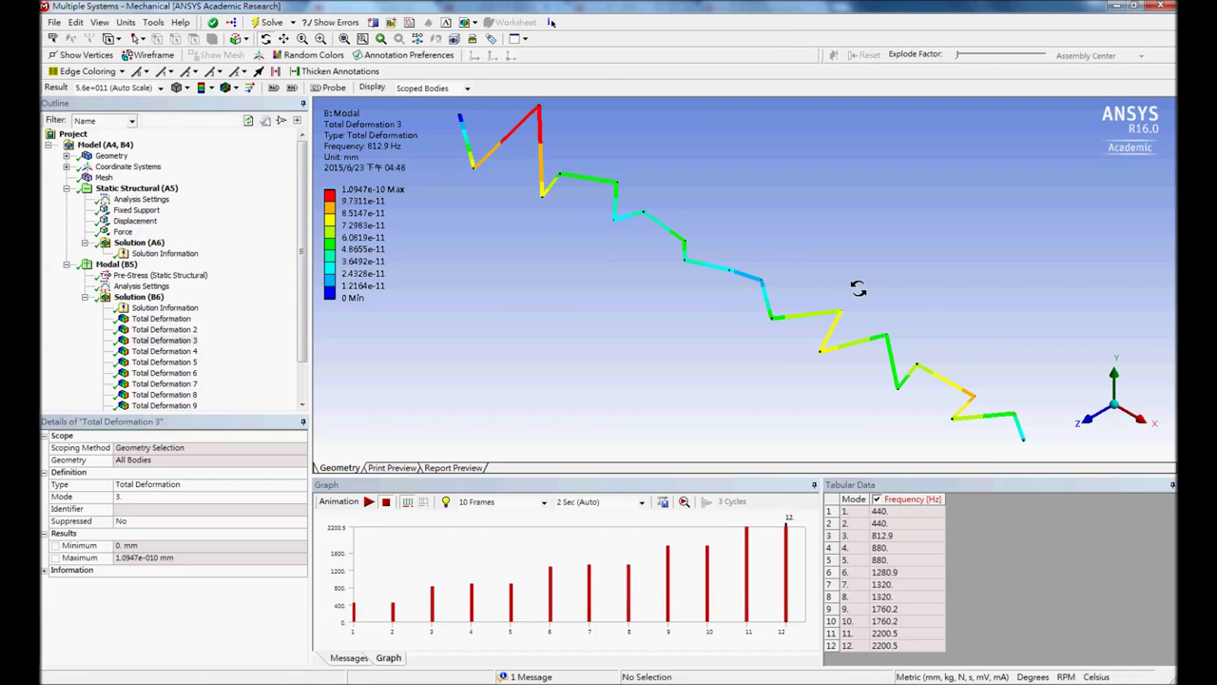
left_click(1090, 425)
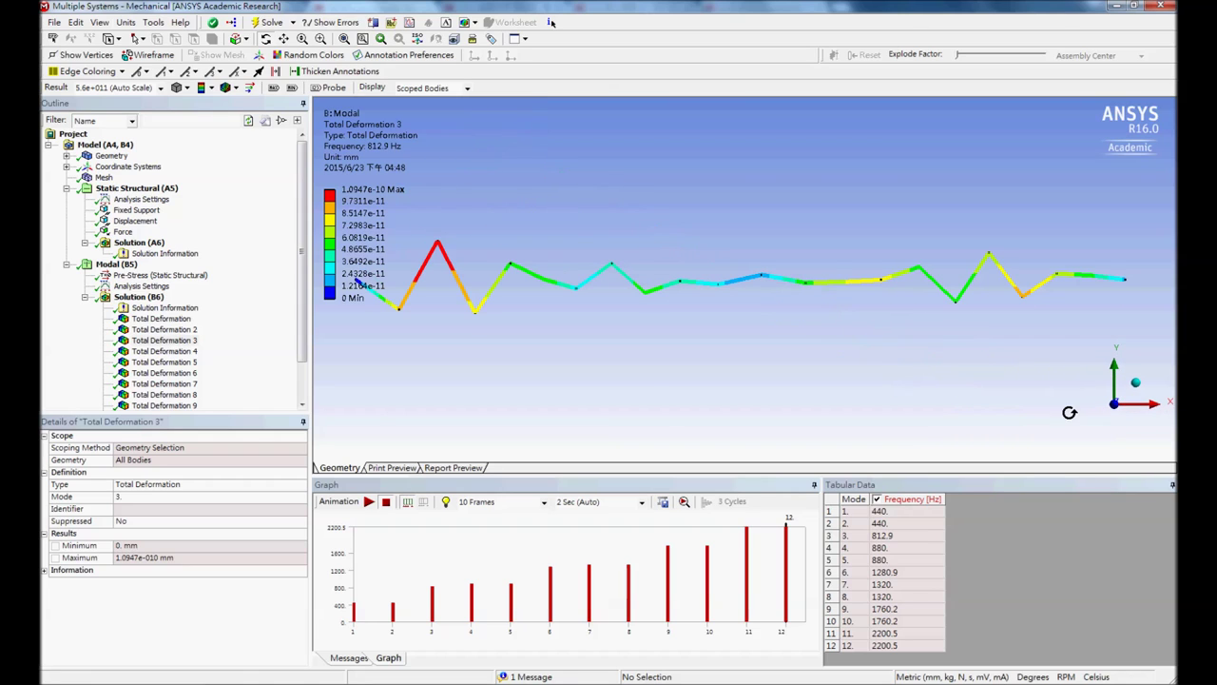
scroll(979, 387, "down", 3)
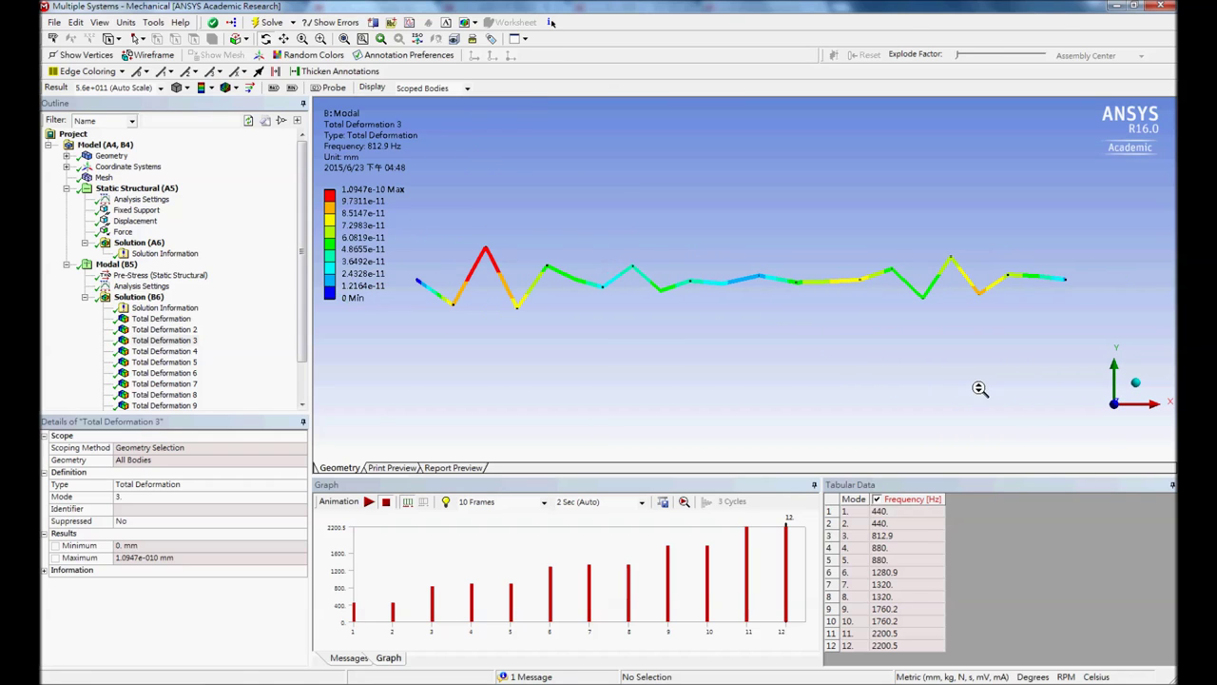
left_click(171, 372)
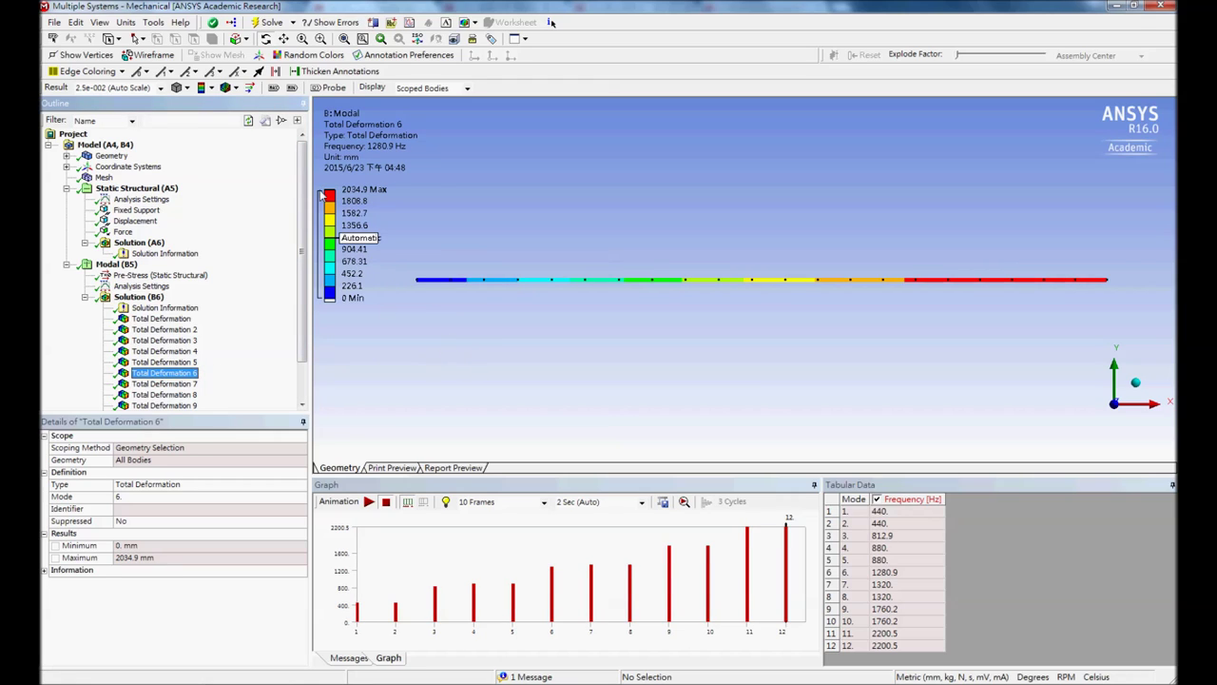